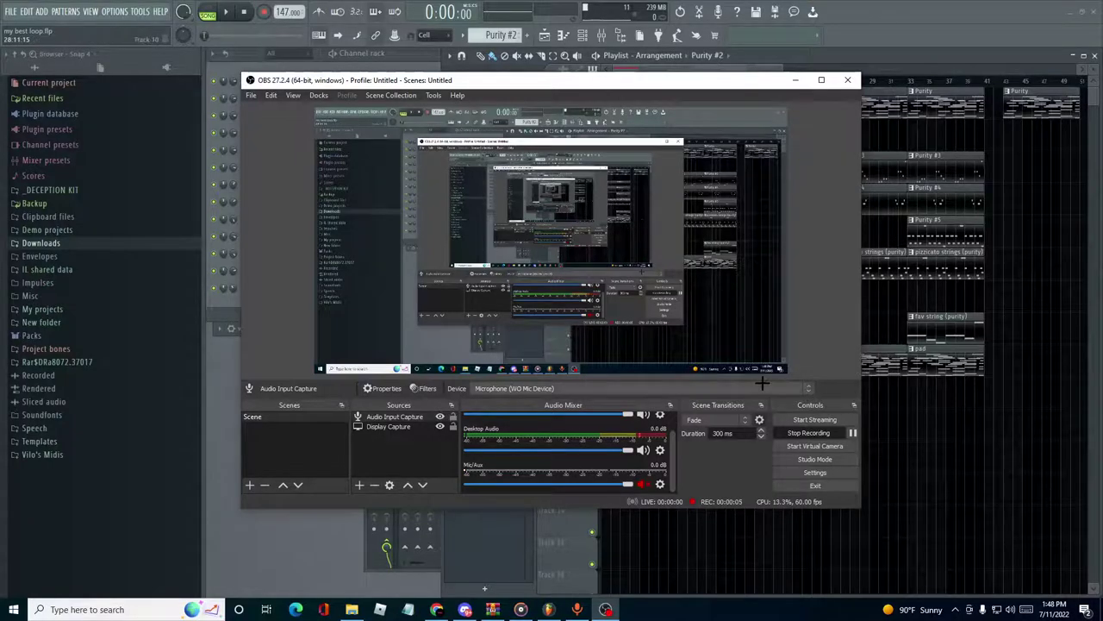
# Step: Focus the beat project, select the Purity pattern and briefly view the Purity instrument
pyautogui.click(492, 542)
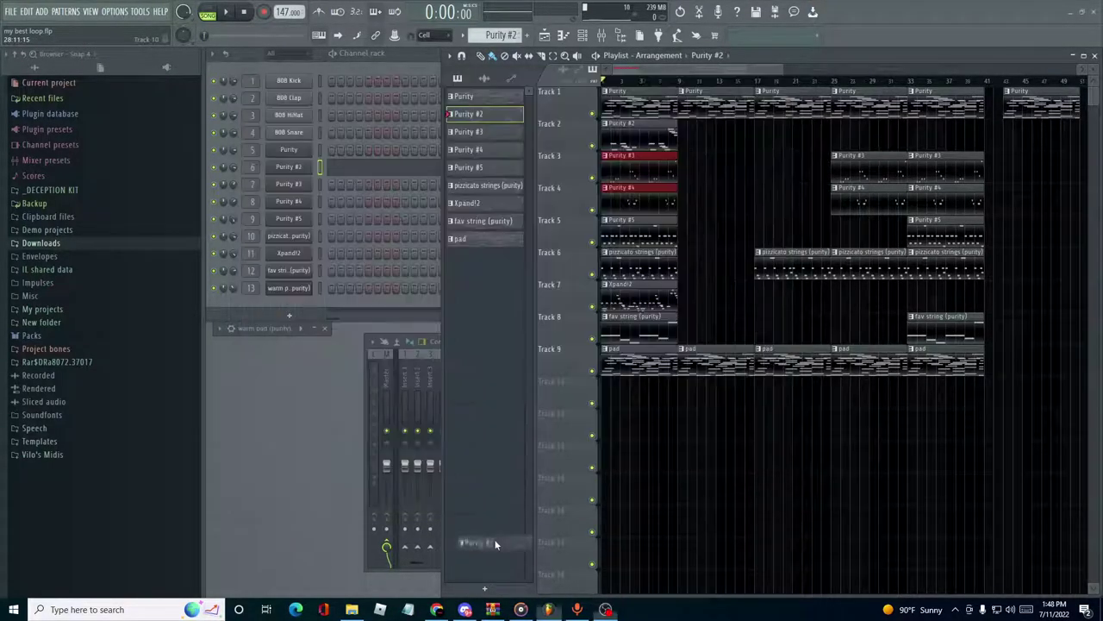
pyautogui.click(630, 99)
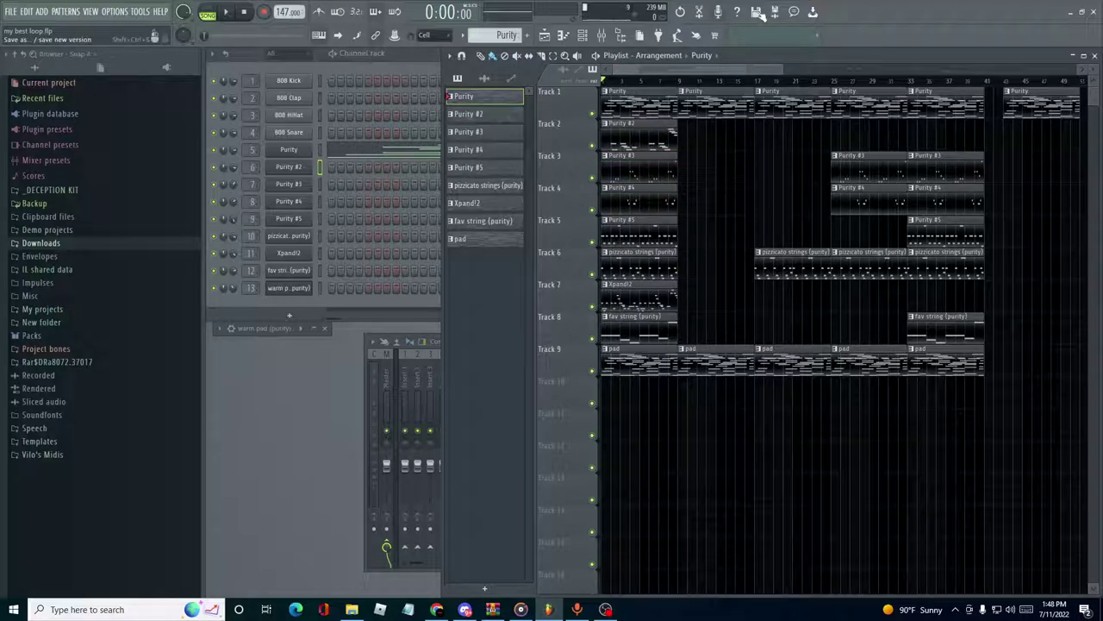
pyautogui.click(312, 151)
pyautogui.click(907, 108)
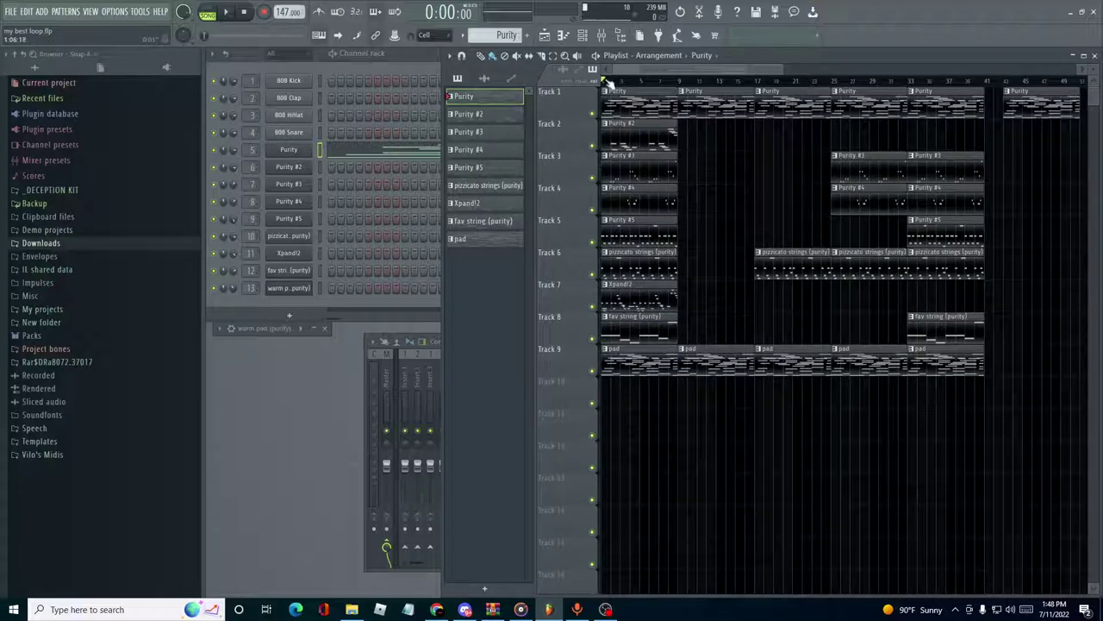
pyautogui.press('space')
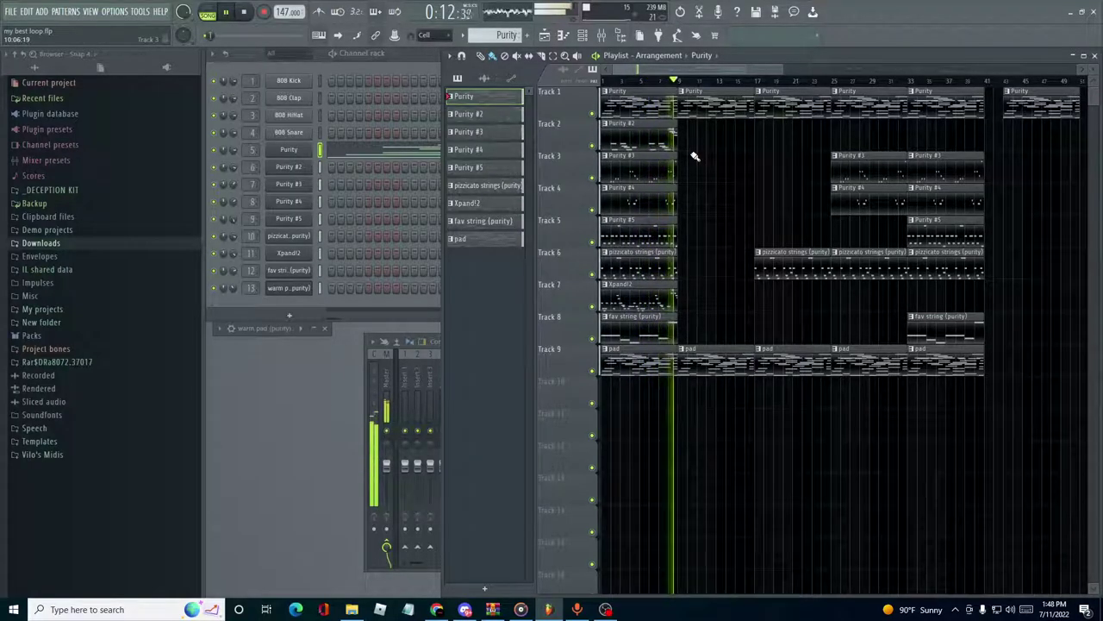
pyautogui.press('space')
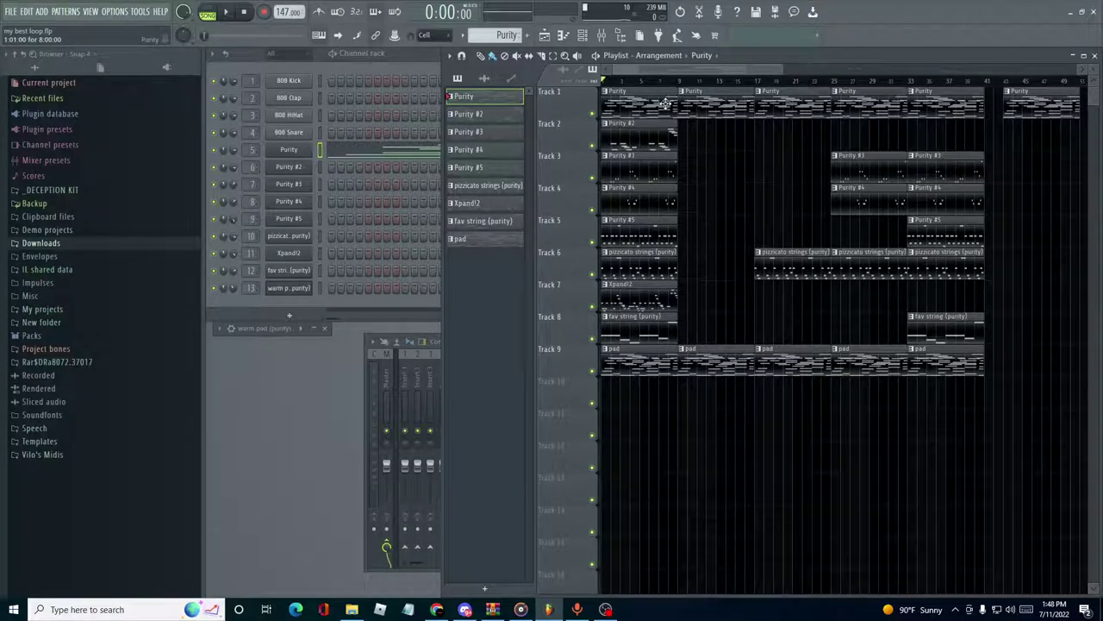
pyautogui.moveTo(1014, 369); pyautogui.dragTo(834, 343)
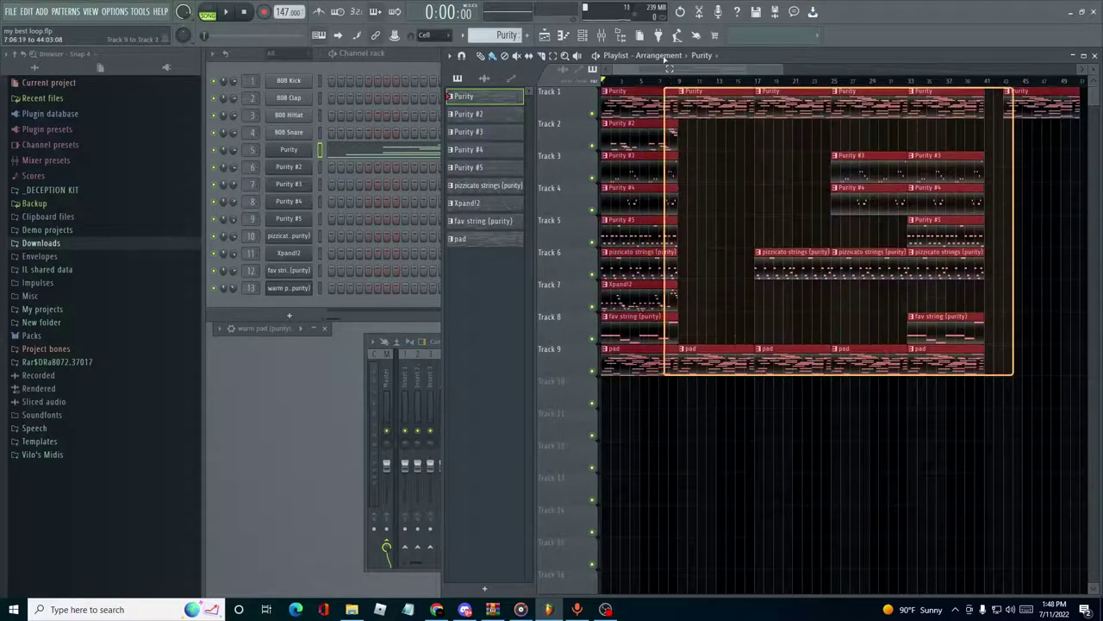
pyautogui.moveTo(992, 88); pyautogui.dragTo(1101, 334)
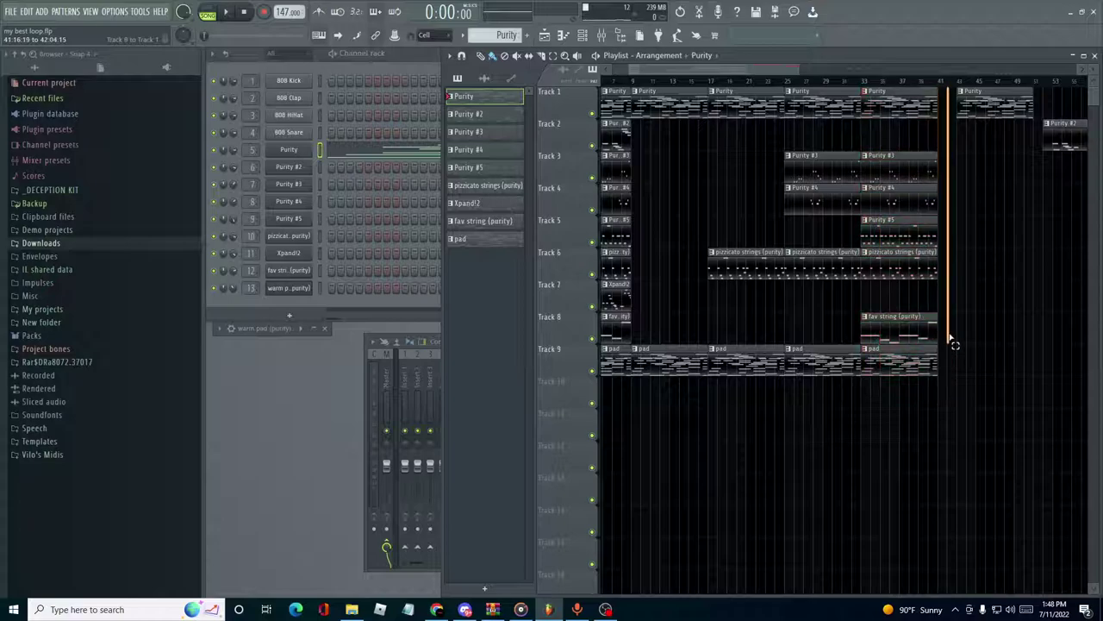
pyautogui.moveTo(1101, 333); pyautogui.dragTo(955, 328)
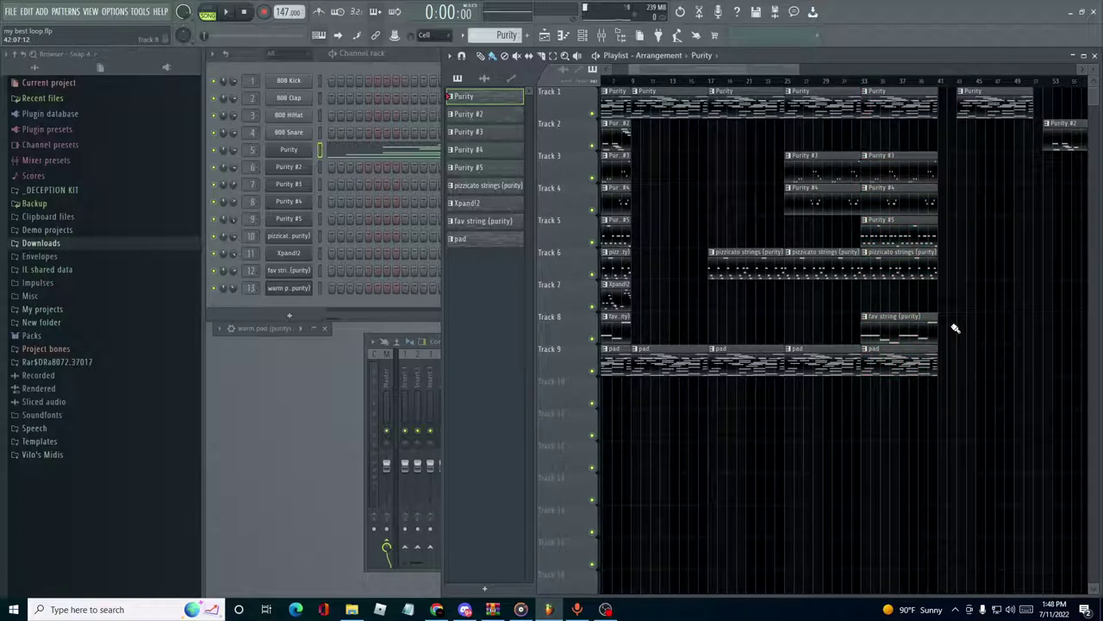
pyautogui.keyDown('ctrl'); pyautogui.scroll(-2, 747, 306); pyautogui.keyUp('ctrl')
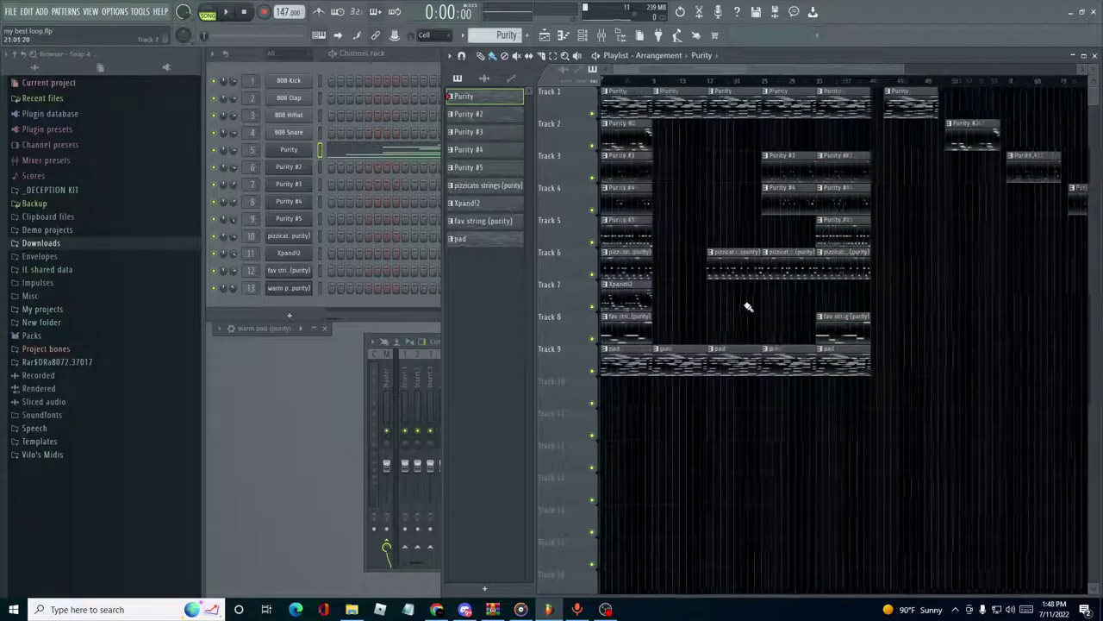
pyautogui.keyDown('ctrl'); pyautogui.scroll(-3, 707, 297); pyautogui.keyUp('ctrl')
pyautogui.keyDown('ctrl'); pyautogui.scroll(2, 631, 215); pyautogui.keyUp('ctrl')
pyautogui.keyDown('ctrl'); pyautogui.scroll(2, 631, 216); pyautogui.keyUp('ctrl')
pyautogui.keyDown('ctrl'); pyautogui.scroll(2, 630, 216); pyautogui.keyUp('ctrl')
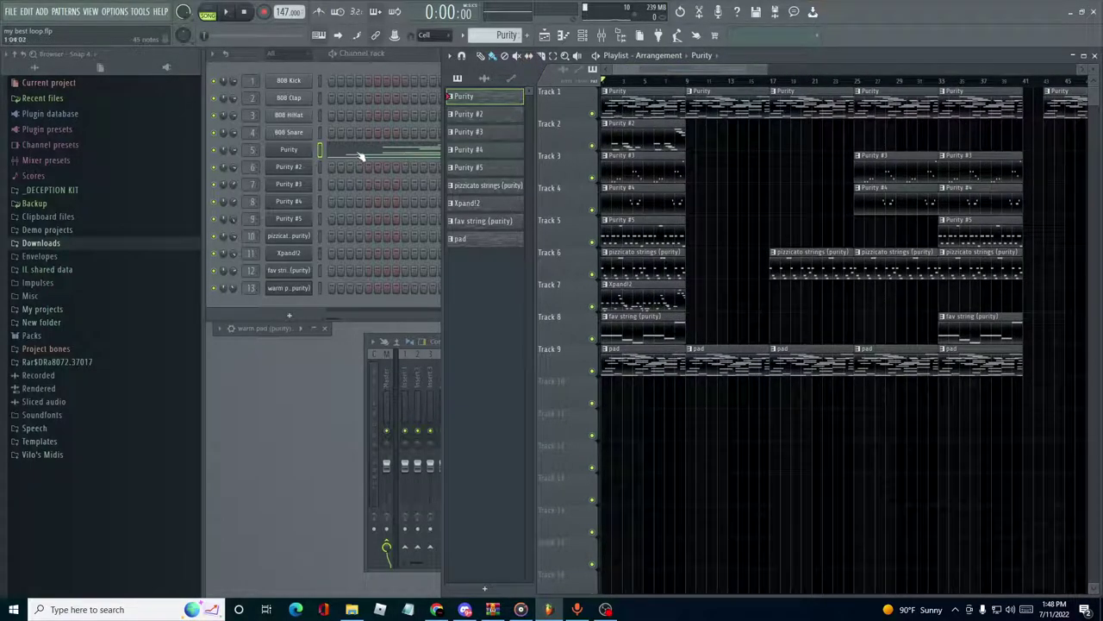
pyautogui.click(293, 152)
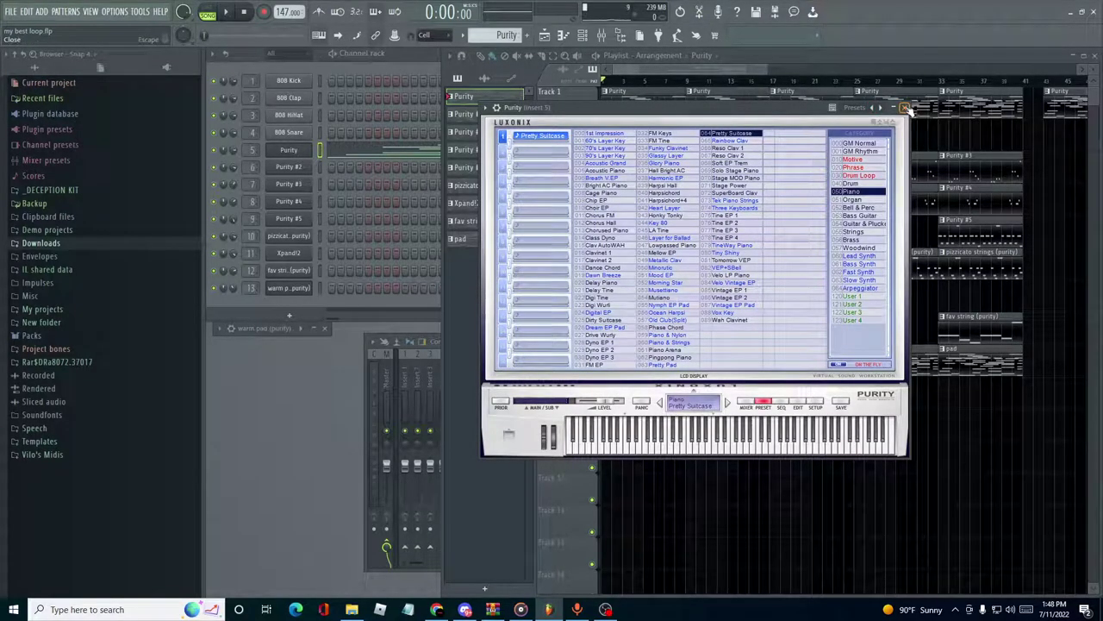
pyautogui.click(904, 108)
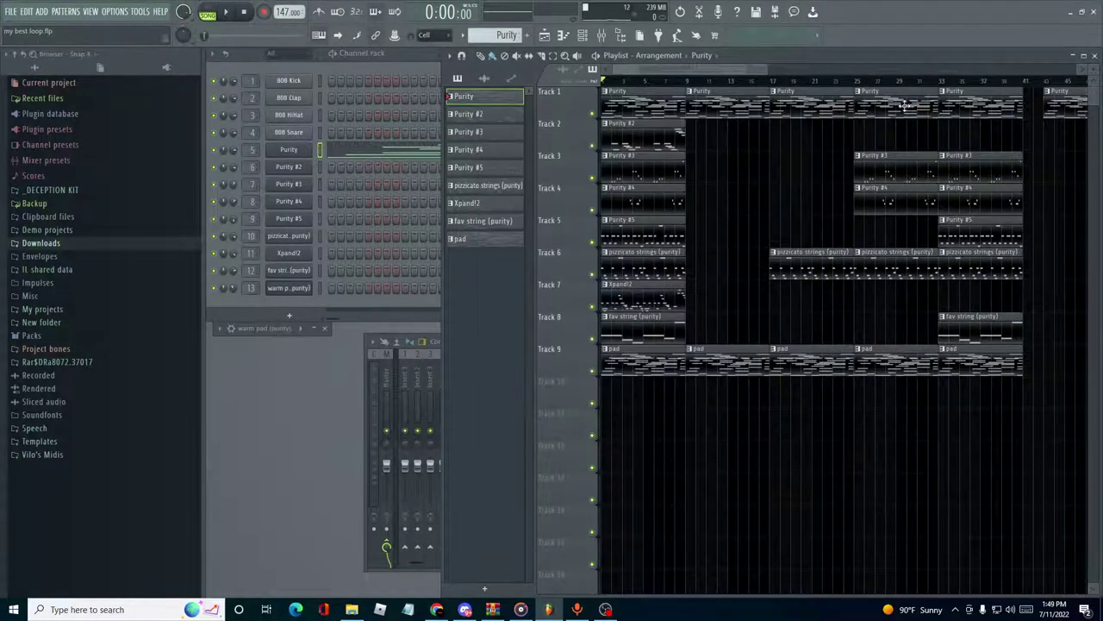
pyautogui.click(632, 105)
pyautogui.moveTo(722, 152)
pyautogui.mouseDown()
pyautogui.moveTo(606, 216)
pyautogui.moveTo(850, 217)
pyautogui.mouseUp()
pyautogui.scroll(3, 665, 66)
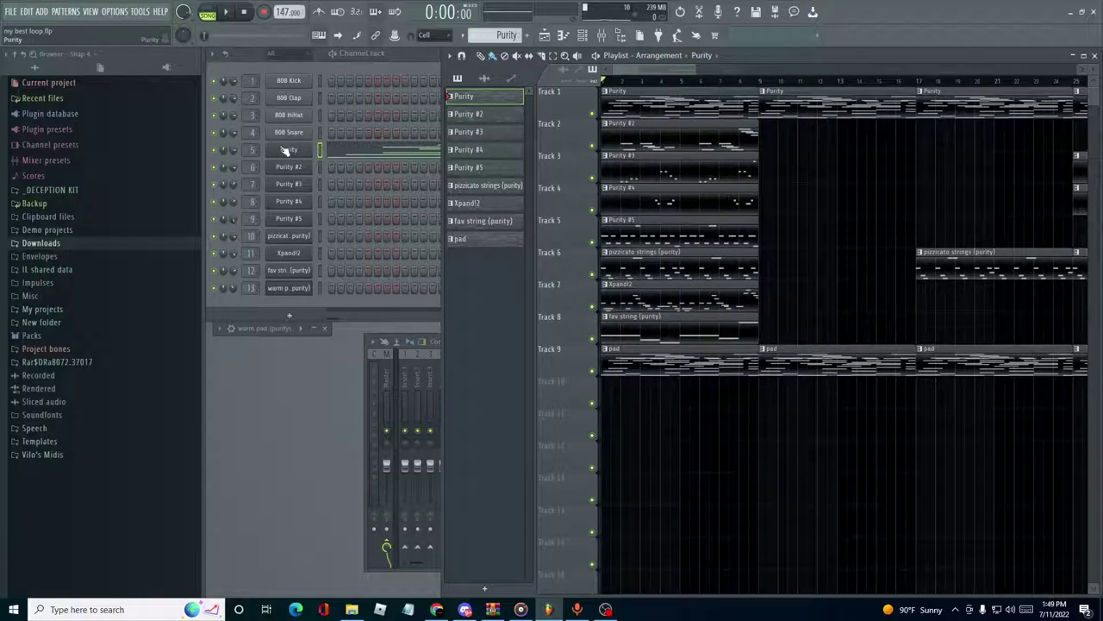
# Step: Inspect insert 5's Fruity parametric EQ 2, Fruity Phaser and Fruity Reverb 2, then close the mixer
pyautogui.click(601, 35)
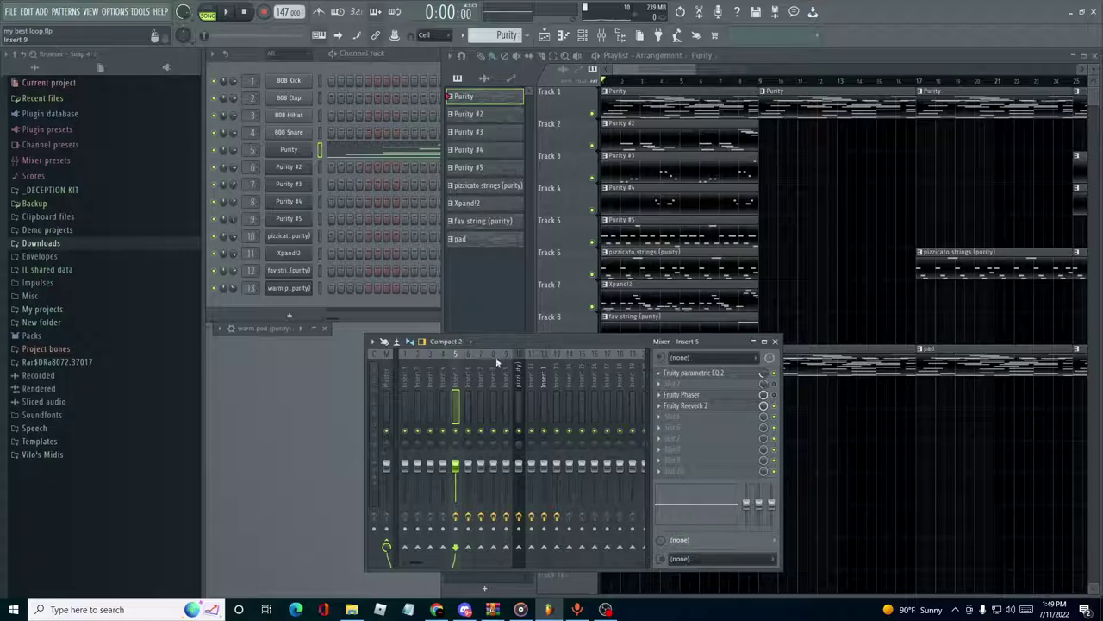
pyautogui.click(681, 373)
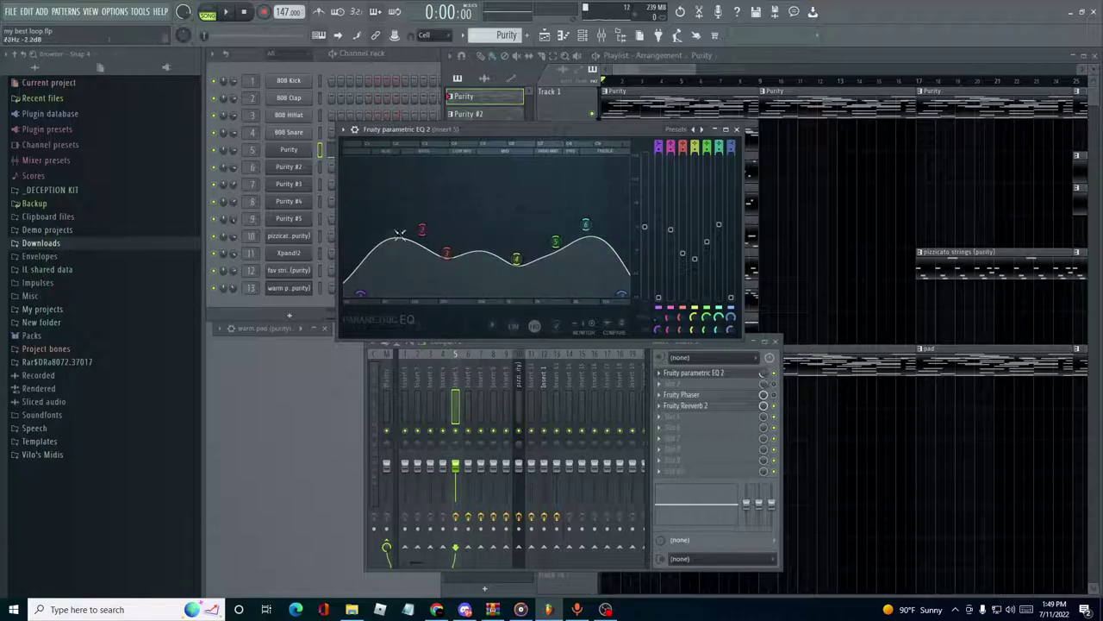
pyautogui.click(737, 129)
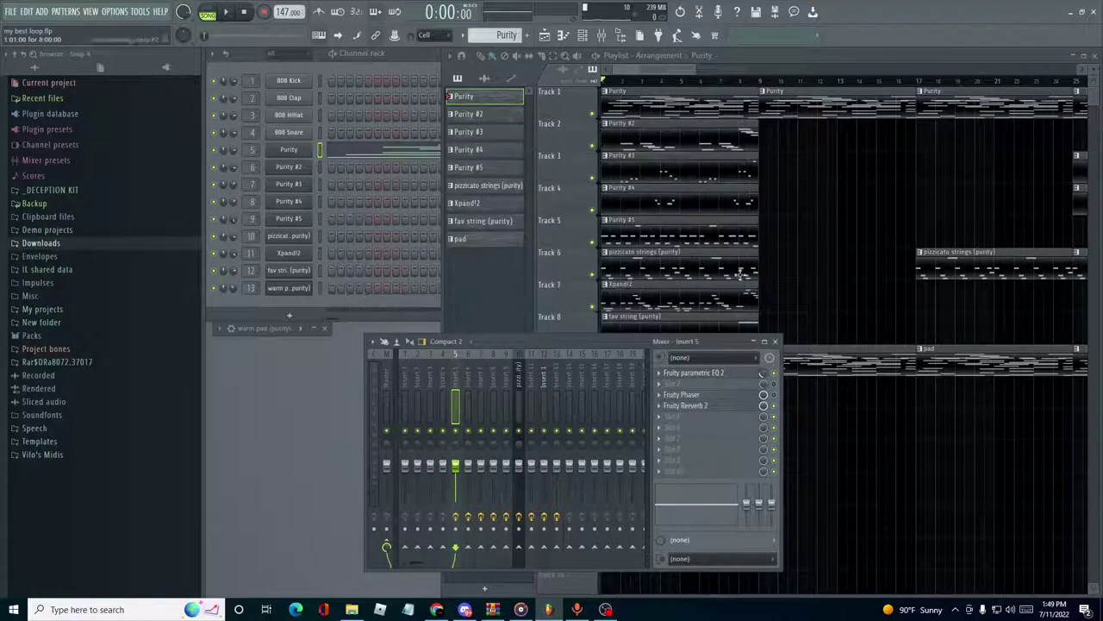
pyautogui.click(698, 395)
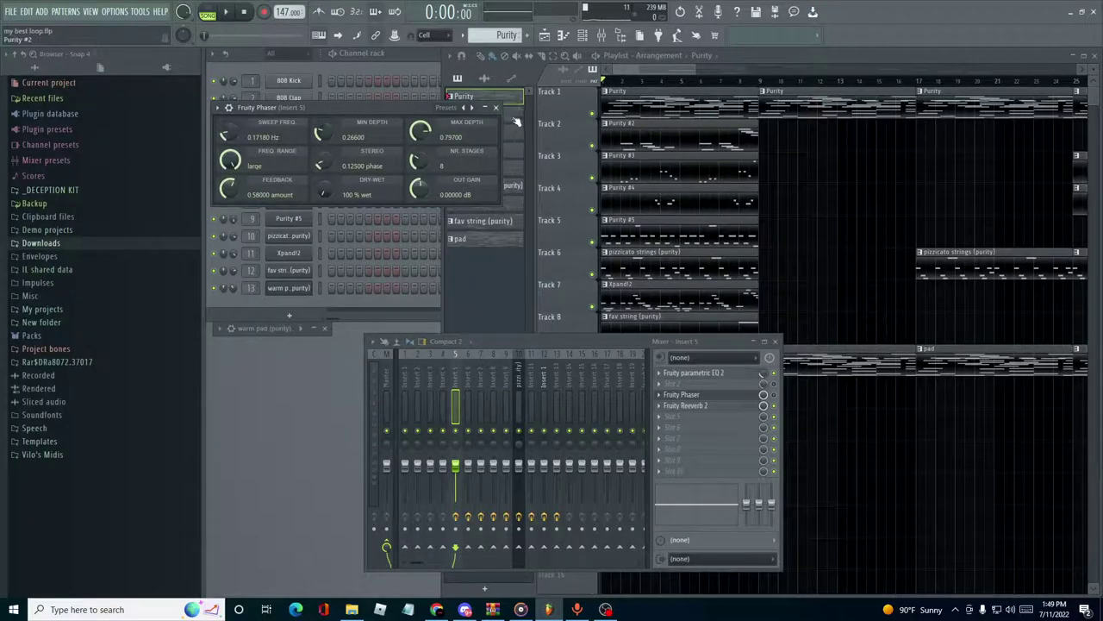
pyautogui.click(498, 109)
pyautogui.click(685, 405)
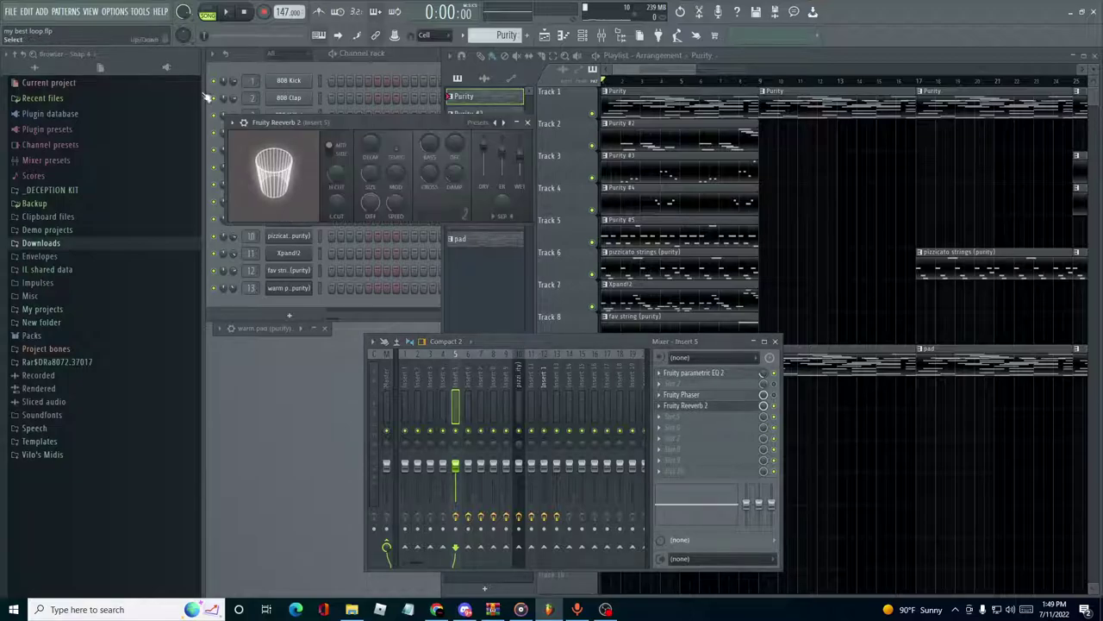
pyautogui.click(527, 123)
pyautogui.click(776, 342)
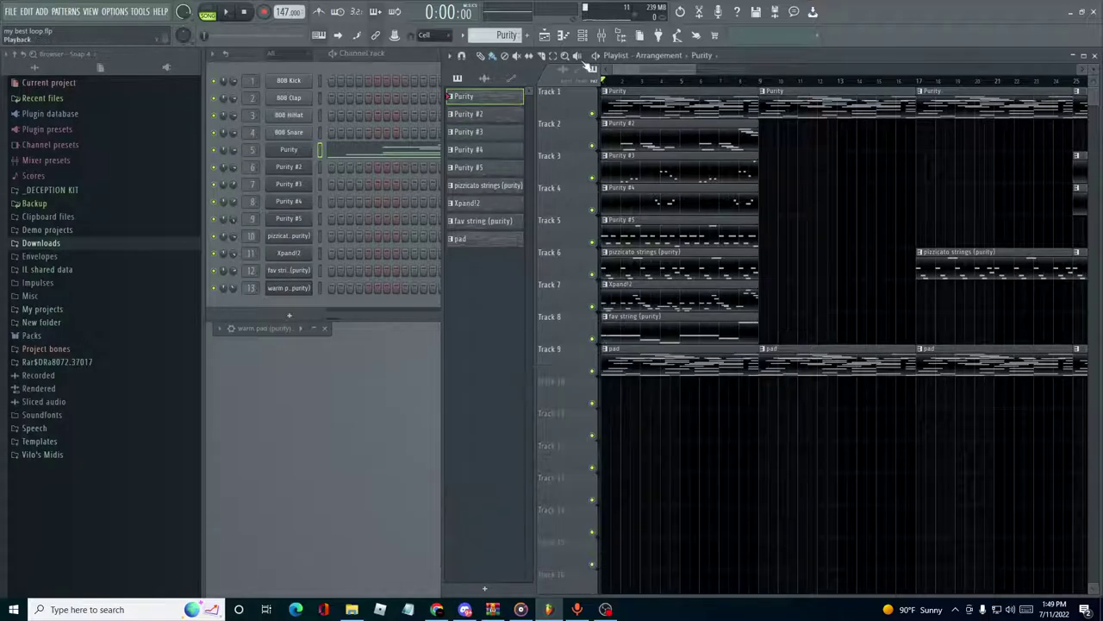
# Step: Play the song with Track 1 soloed, then solo Track 2 and show Purity #2's Simple Sine preset
pyautogui.rightClick(592, 113)
pyautogui.press('space')
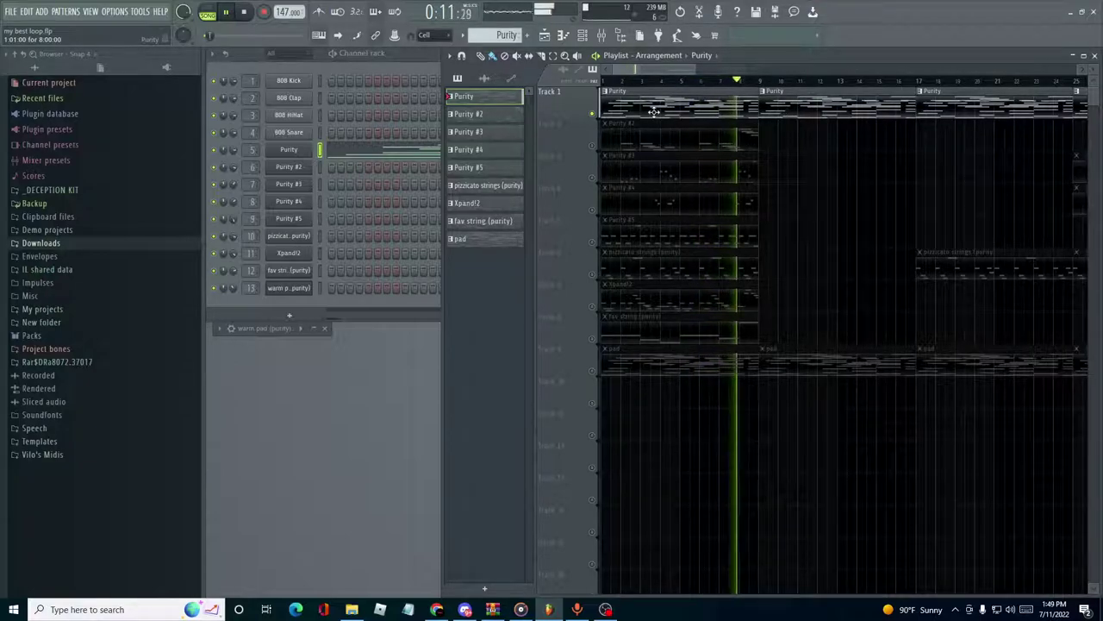
pyautogui.press('space')
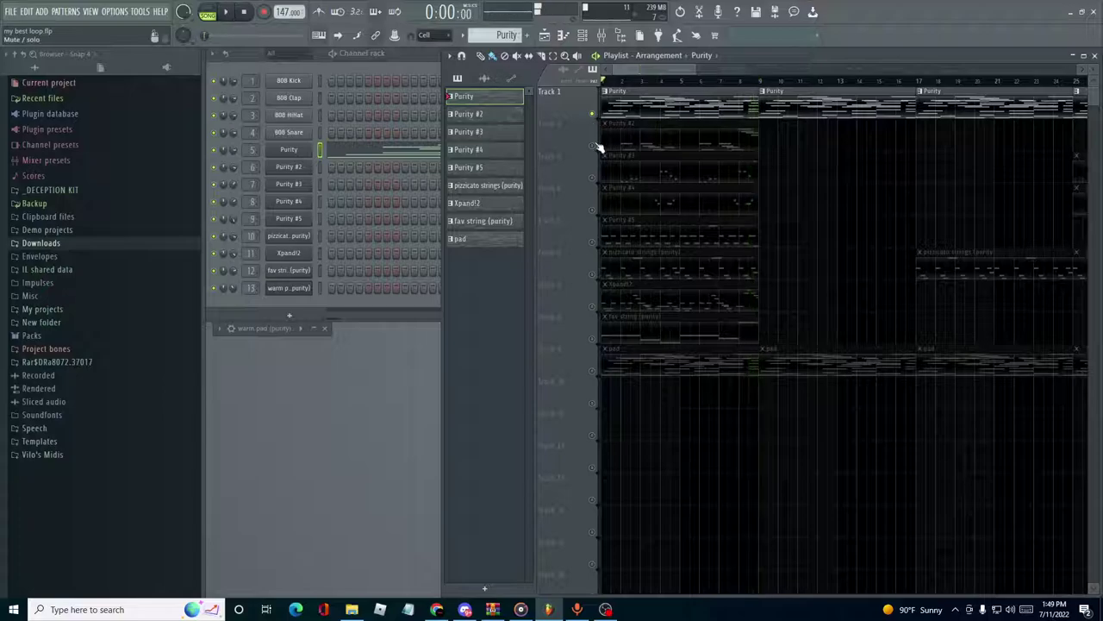
pyautogui.rightClick(595, 145)
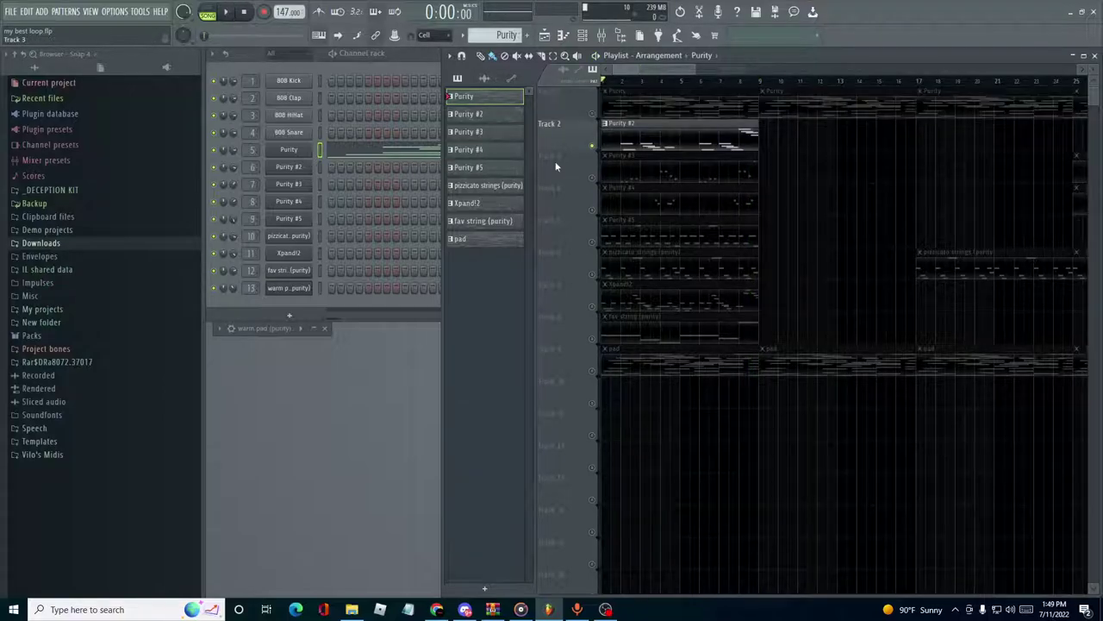
pyautogui.click(278, 169)
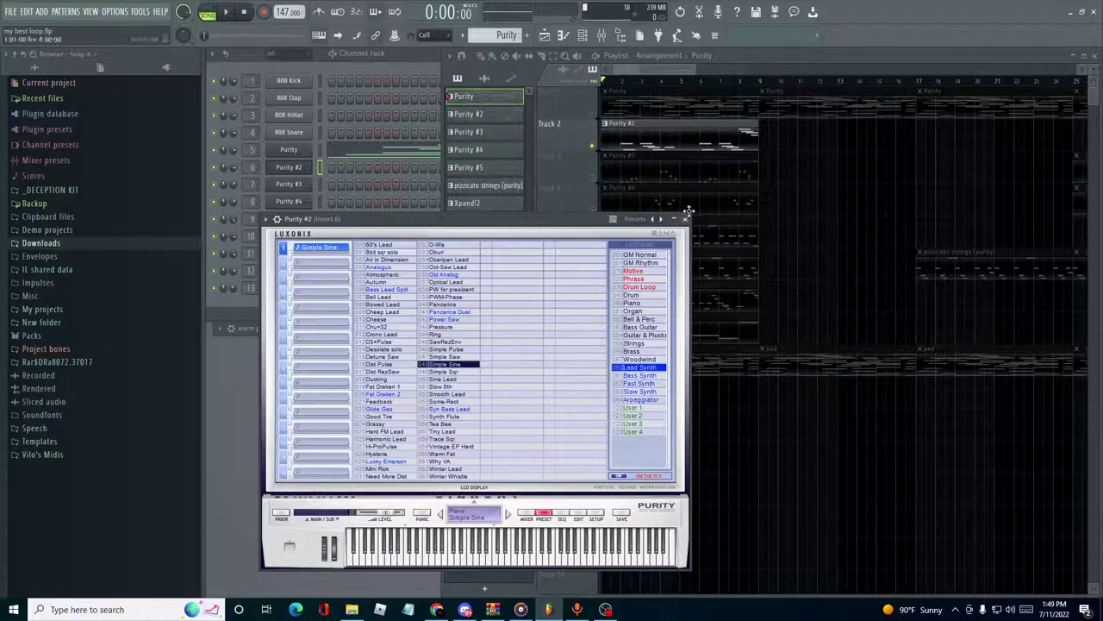
# Step: Close Purity #2, inspect insert 6's Fruity Reverb 2, Chorus and parametric EQ, then play the beat
pyautogui.click(685, 218)
pyautogui.click(601, 36)
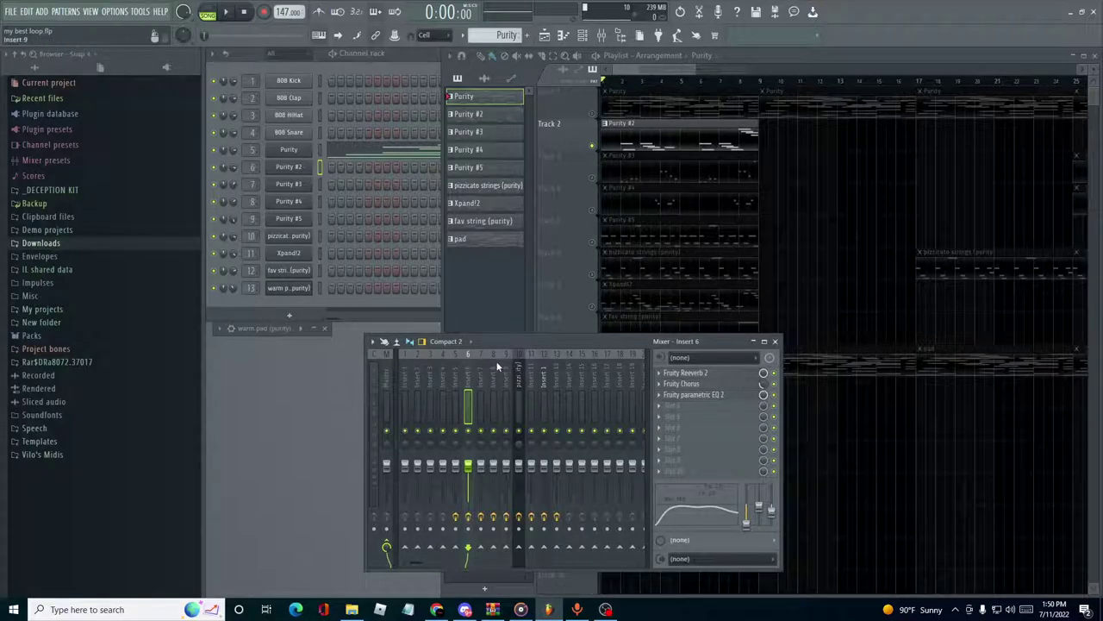
pyautogui.click(671, 374)
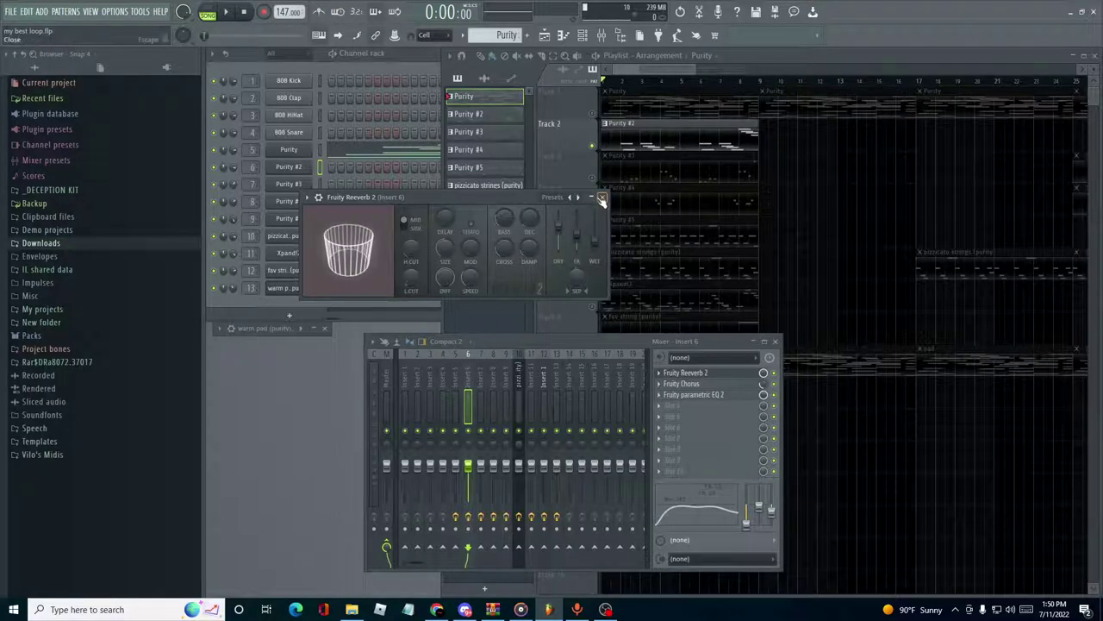
pyautogui.click(601, 197)
pyautogui.click(685, 384)
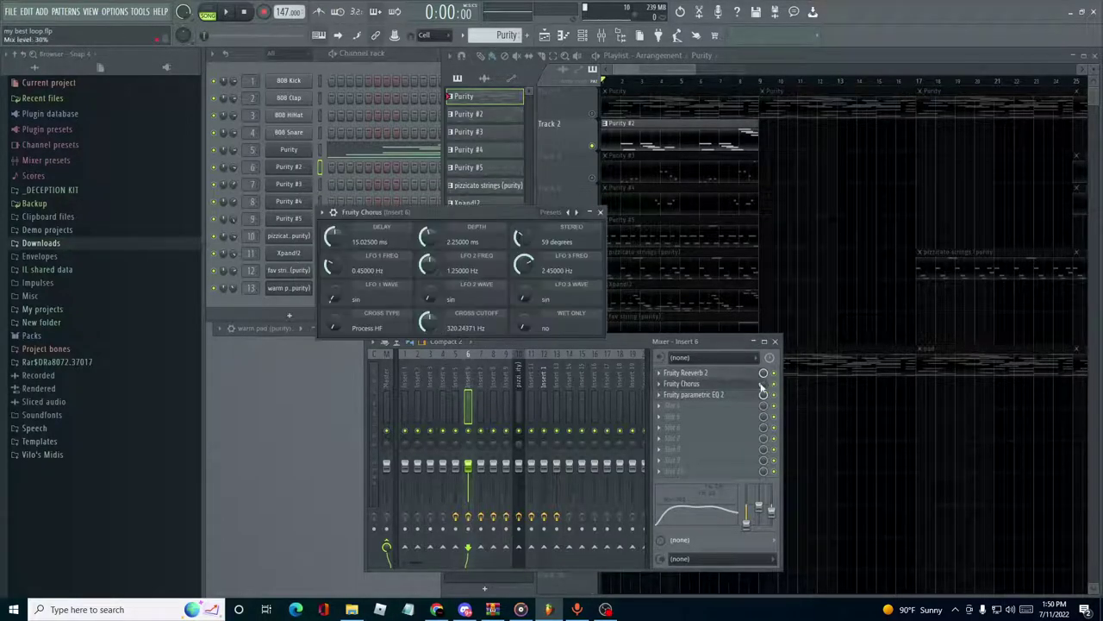
pyautogui.click(601, 212)
pyautogui.click(694, 395)
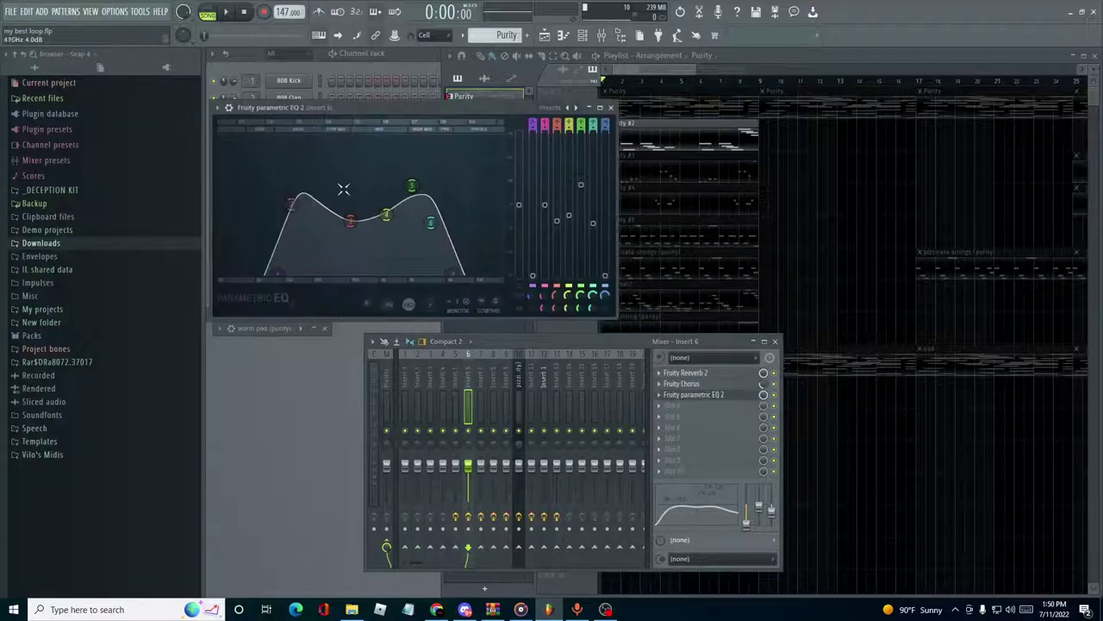
pyautogui.click(612, 110)
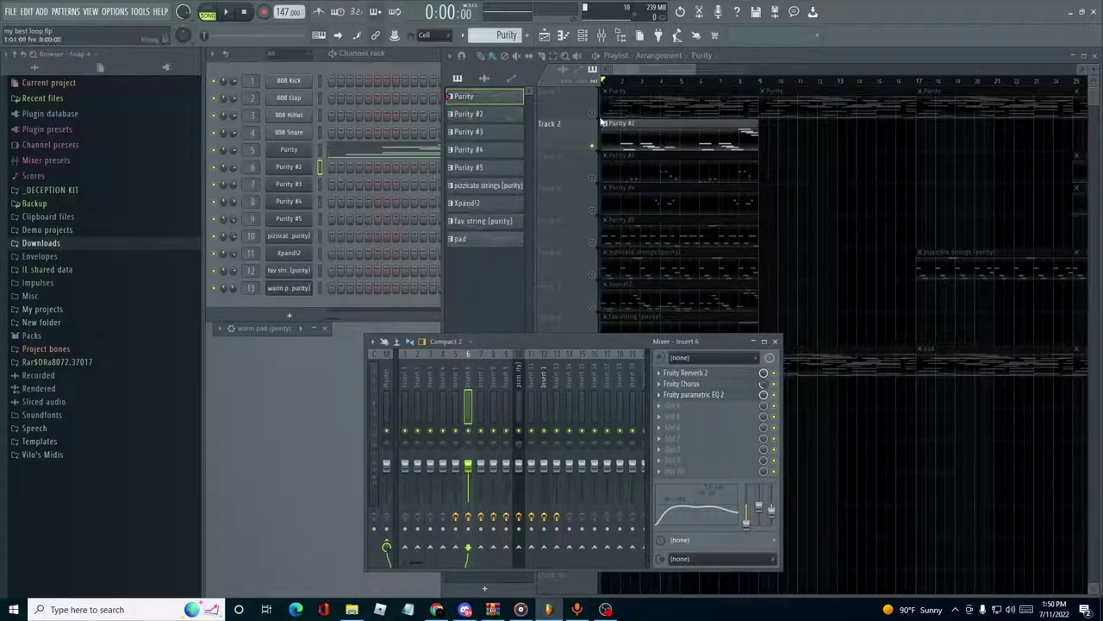
pyautogui.press('space')
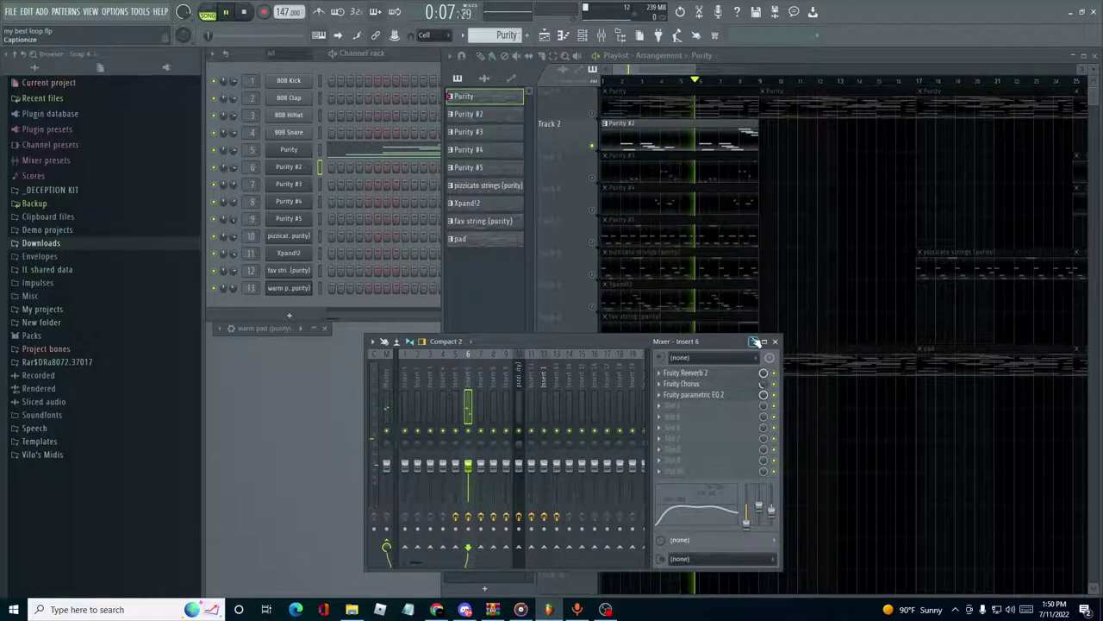
# Step: Collapse the mixer, play Track 3 soloed, and briefly show Purity #3's 'PW for president' preset
pyautogui.click(755, 341)
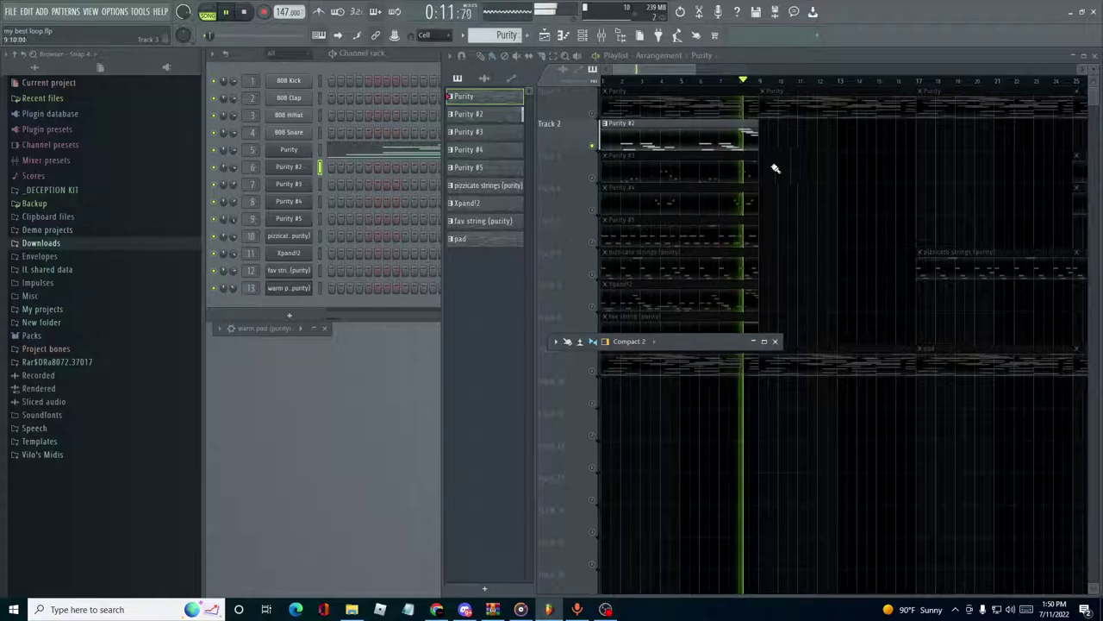
pyautogui.press('space')
pyautogui.click(592, 181)
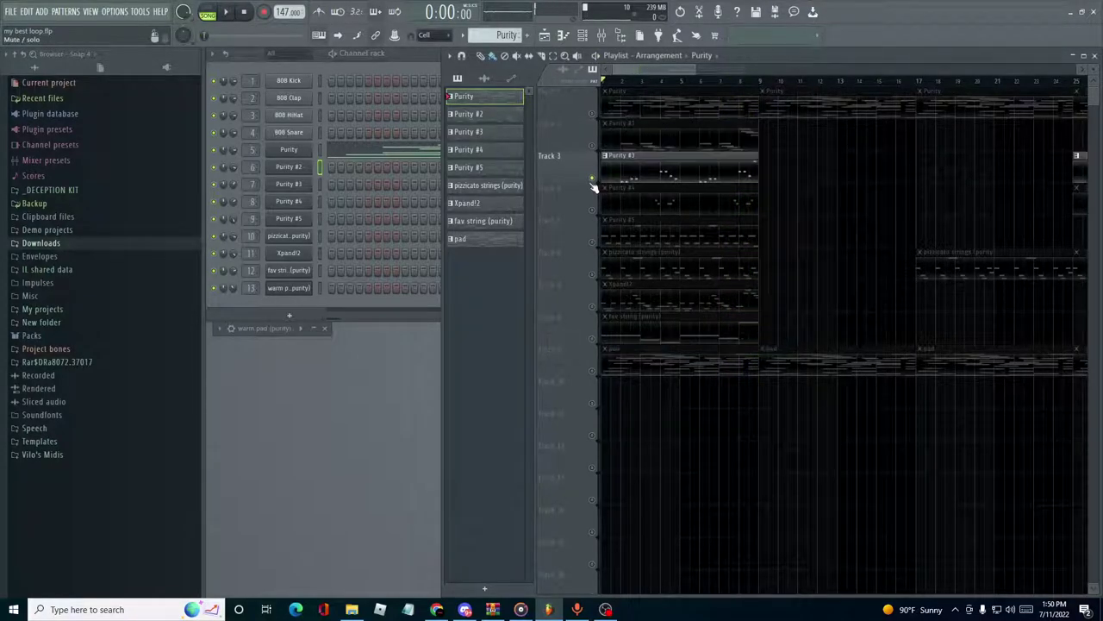
pyautogui.press('space')
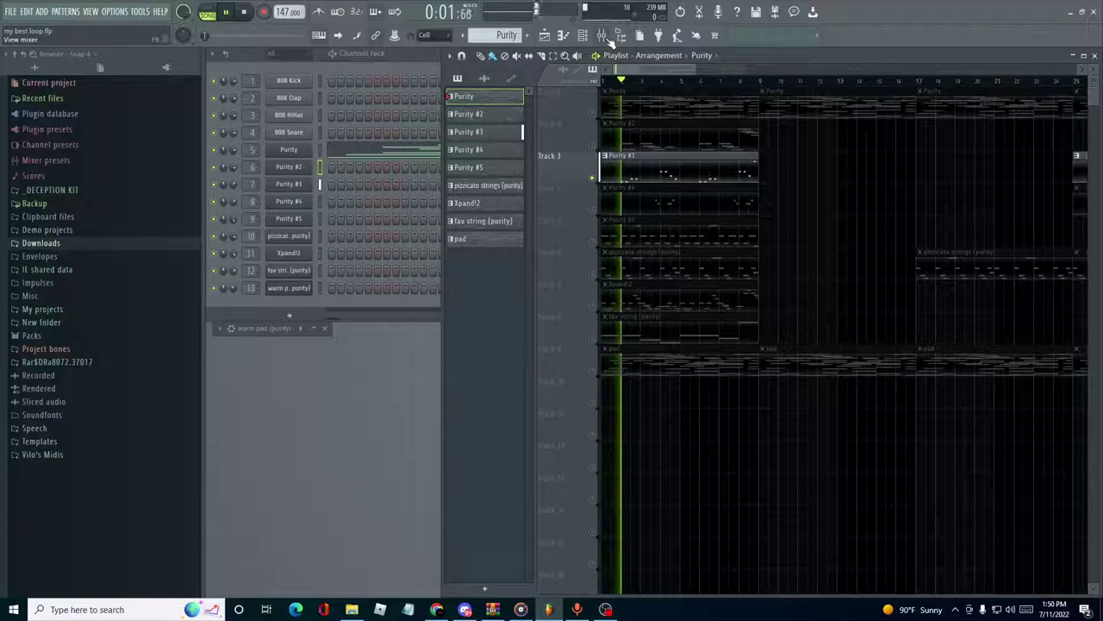
pyautogui.press('space')
pyautogui.click(289, 183)
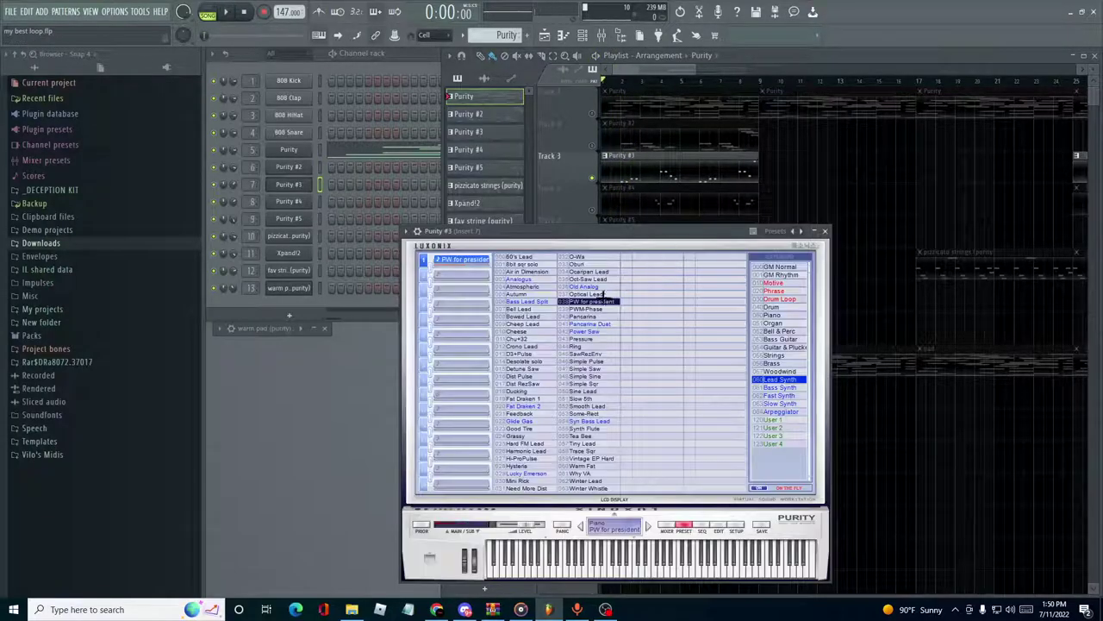
pyautogui.click(826, 231)
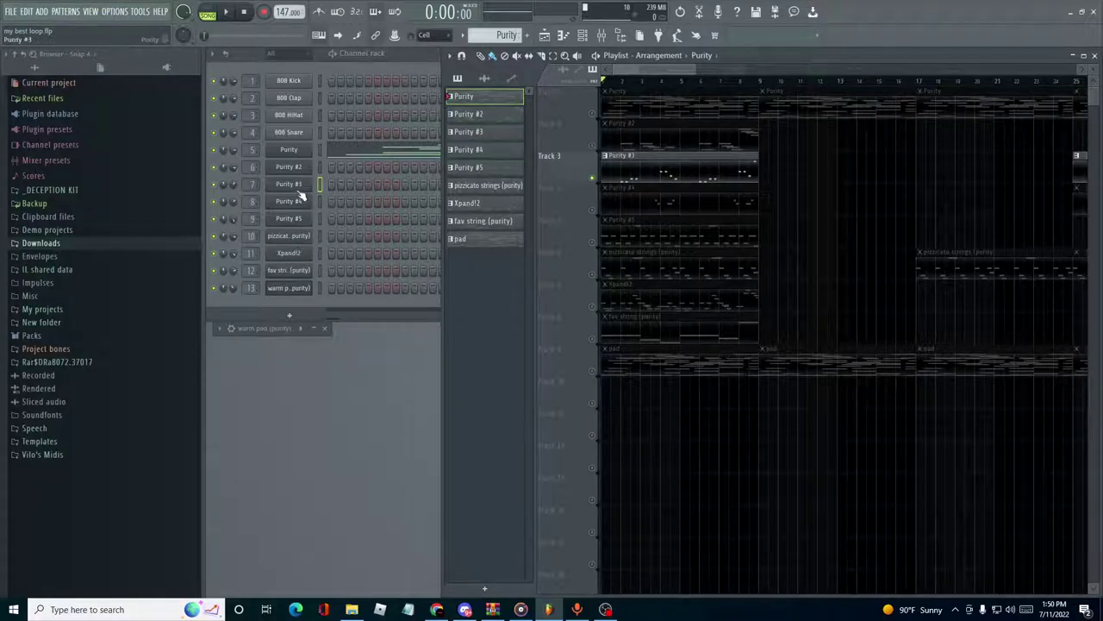
# Step: Expand the mixer to insert 7, then open and close its Fruity Love Philter and Fruity Flangus windows
pyautogui.click(602, 36)
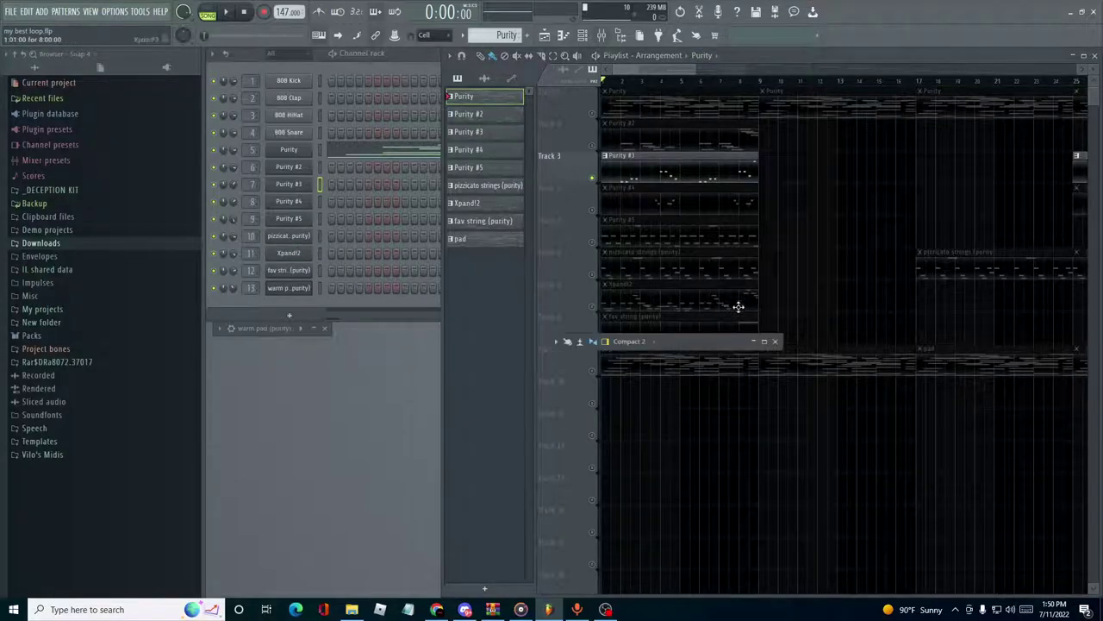
pyautogui.click(755, 343)
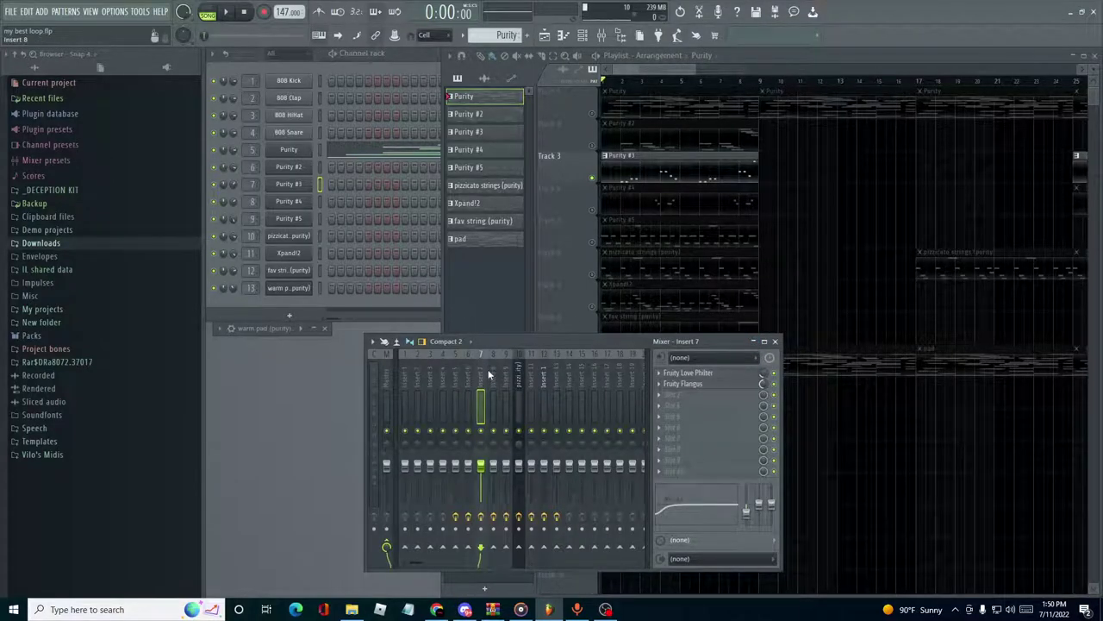
pyautogui.click(686, 374)
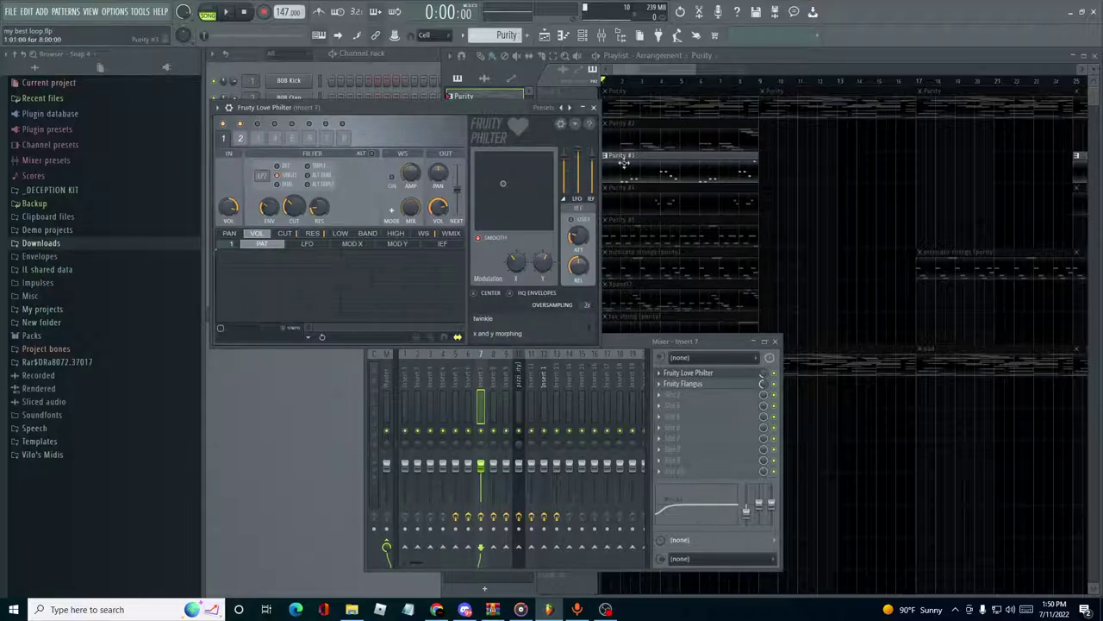
pyautogui.click(593, 109)
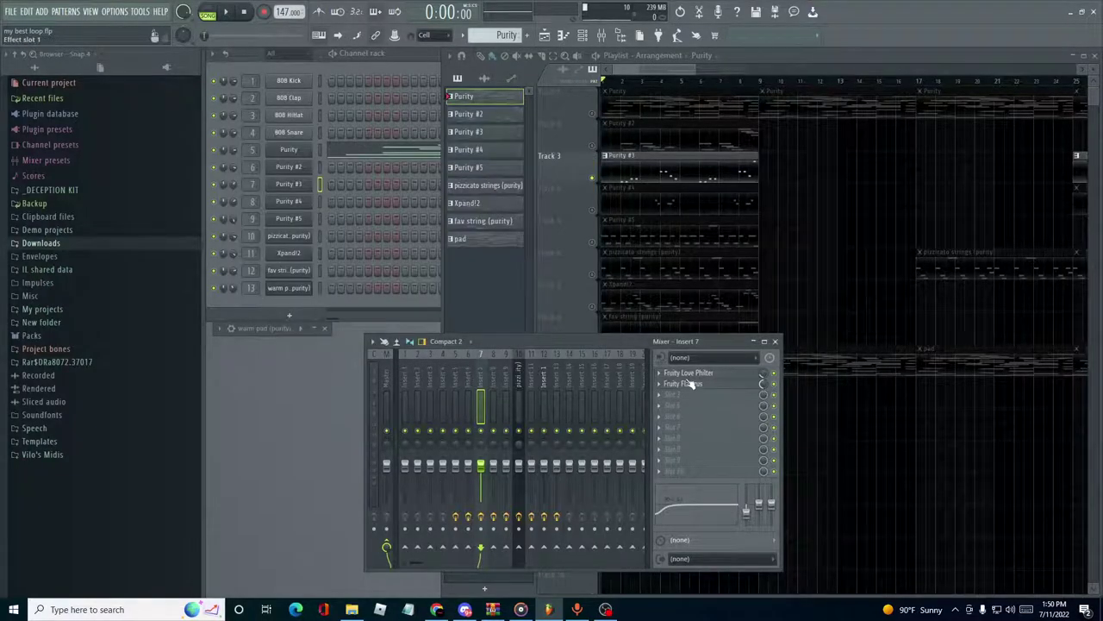
pyautogui.click(688, 374)
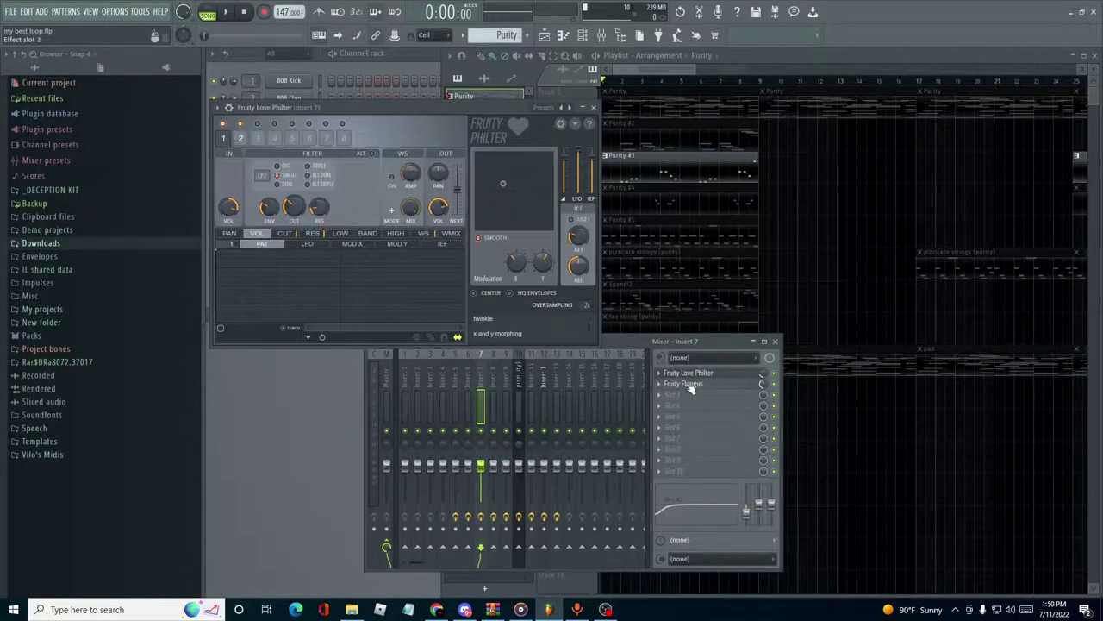
pyautogui.click(593, 110)
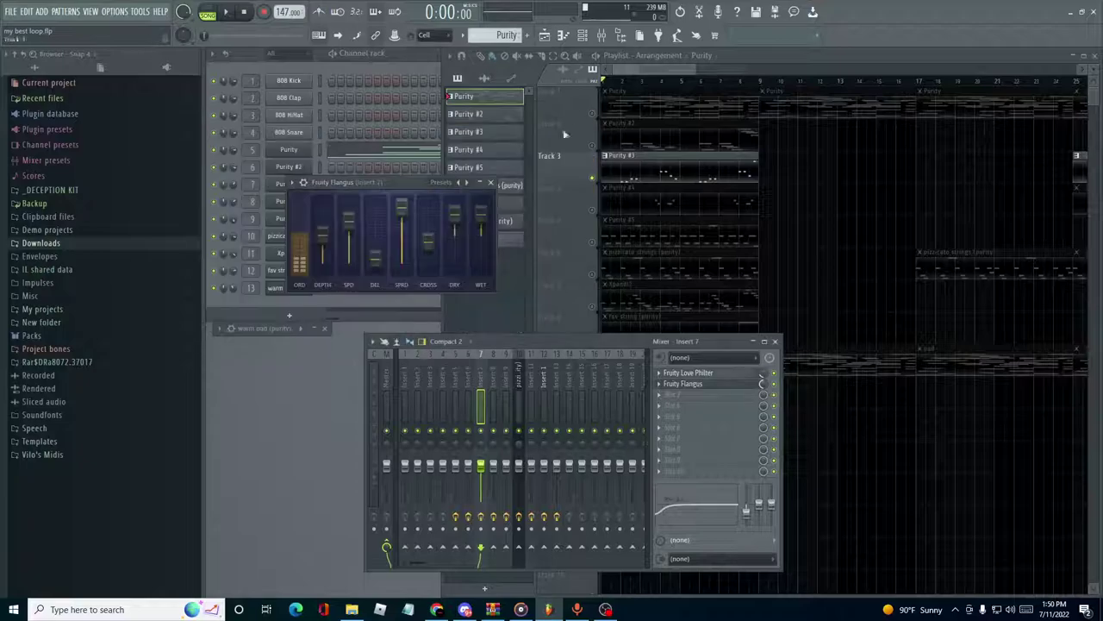
pyautogui.click(491, 182)
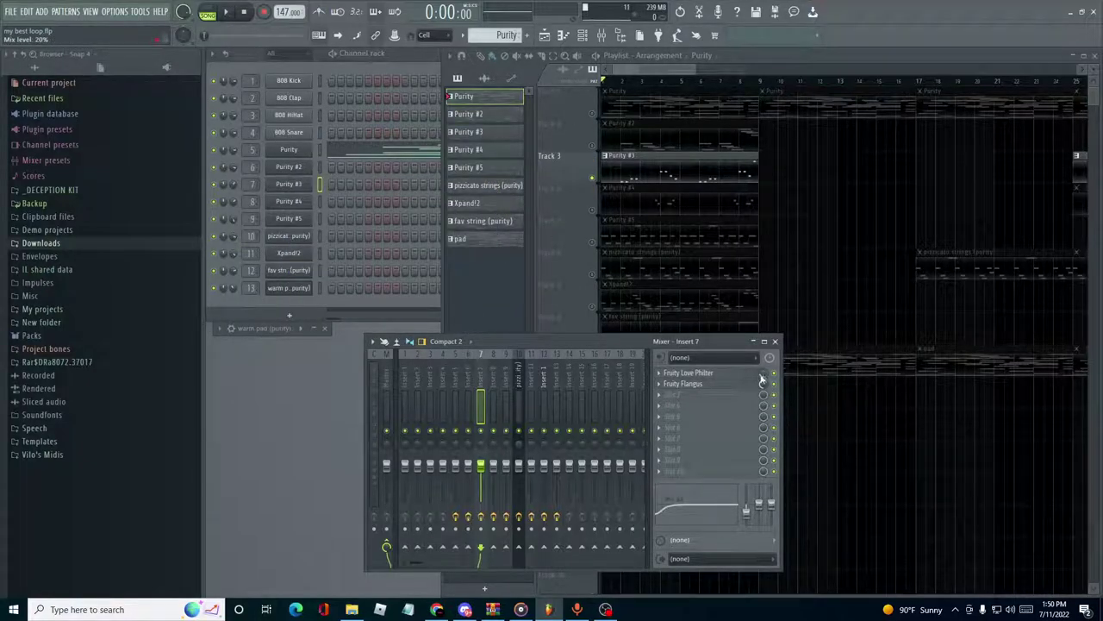
# Step: Close the mixer and play the beat with Track 4 soloed, jumping to around bar 3.5
pyautogui.click(776, 342)
pyautogui.press('space')
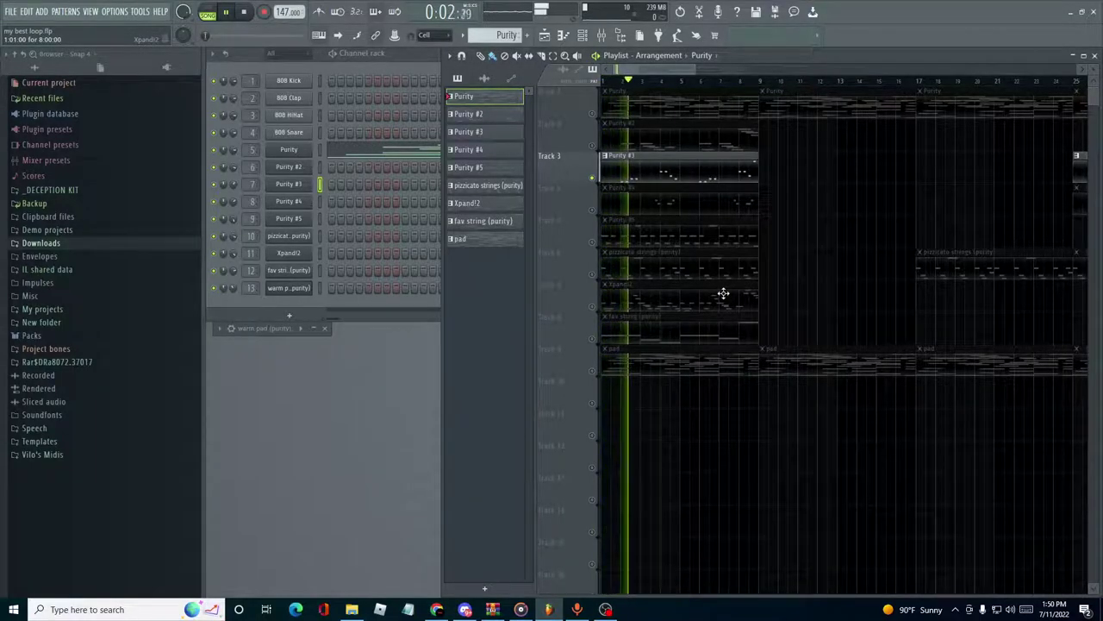
pyautogui.press('space')
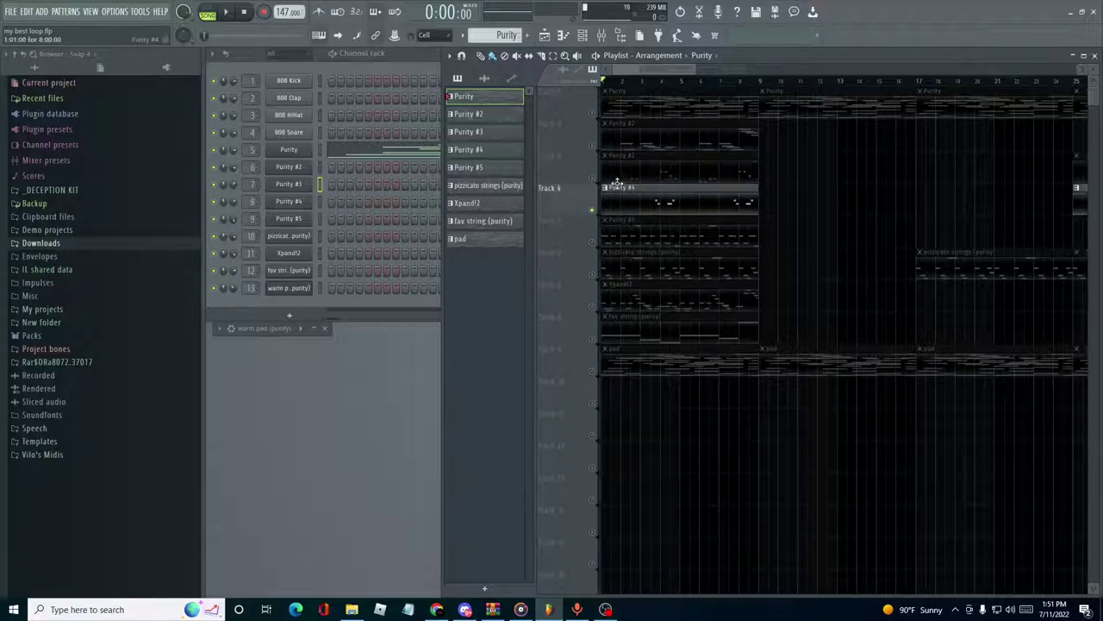
pyautogui.press('space')
pyautogui.click(653, 81)
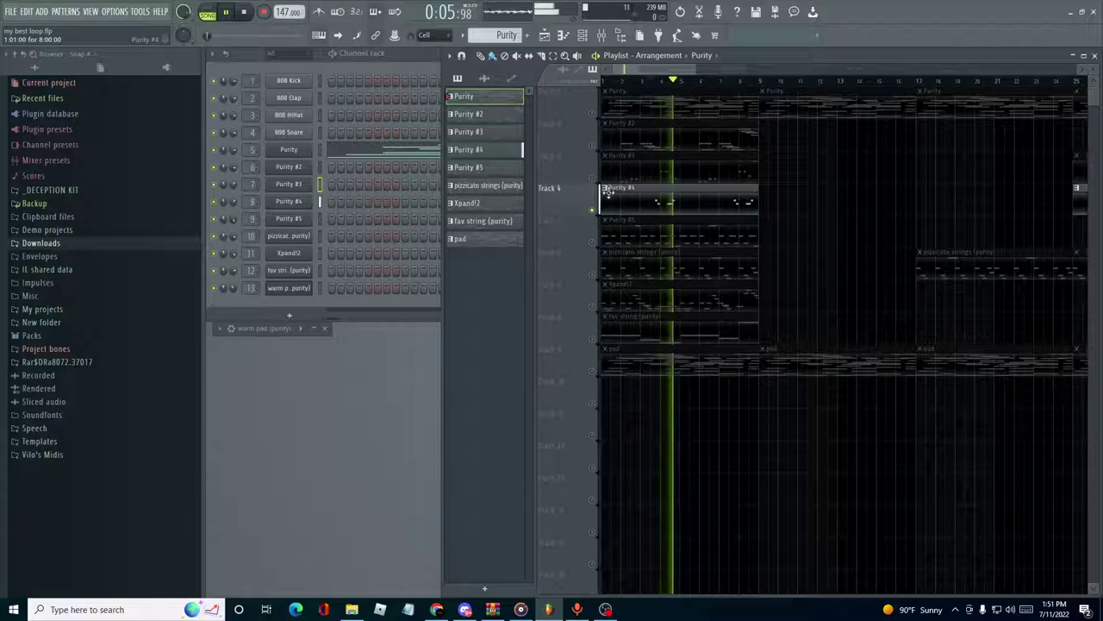
pyautogui.press('space')
# Step: Show Purity #4's Simple Pulse preset, then bring up the mixer on insert 8
pyautogui.click(293, 201)
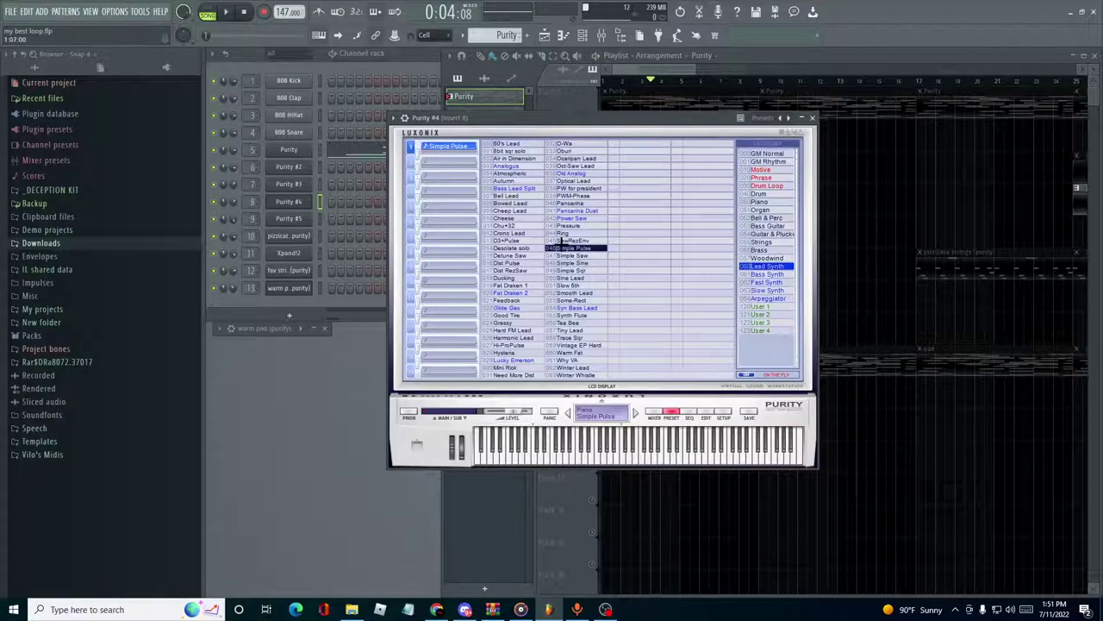
pyautogui.click(812, 117)
pyautogui.press('F9')
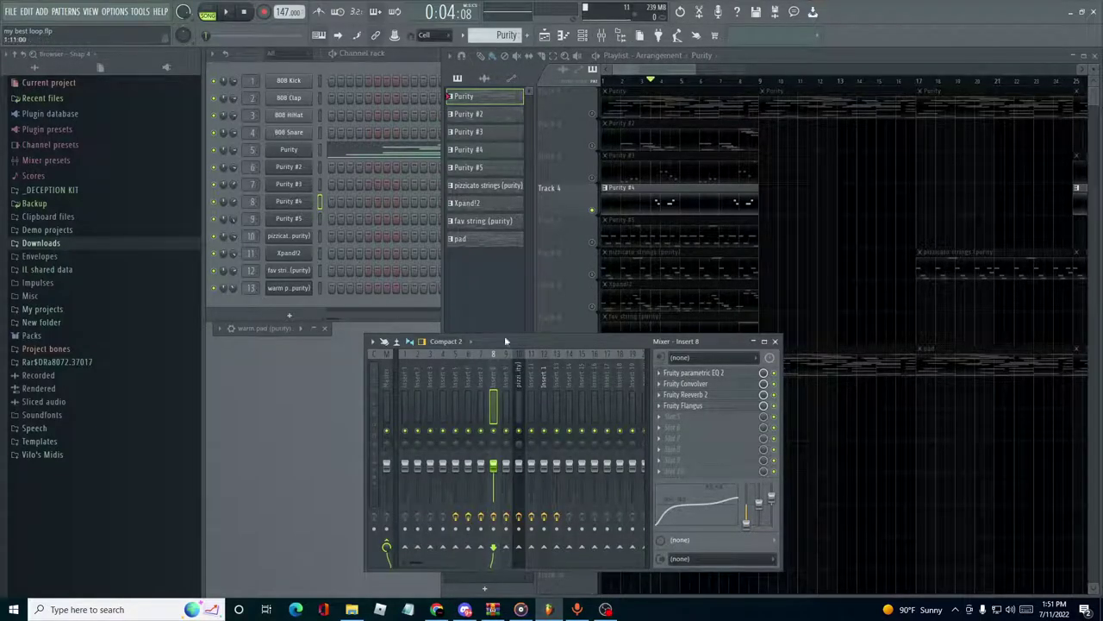
# Step: Review insert 8's parametric EQ, Convolver, Reeverb 2 and Flangus, then close the mixer and solo Track 5
pyautogui.click(712, 376)
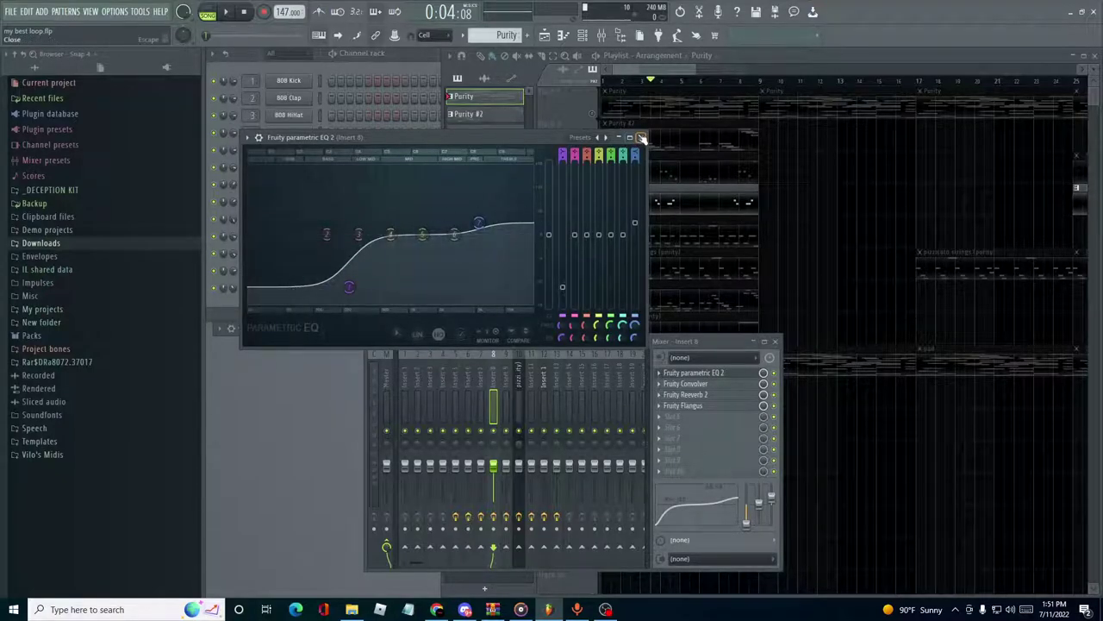
pyautogui.click(642, 138)
pyautogui.click(689, 384)
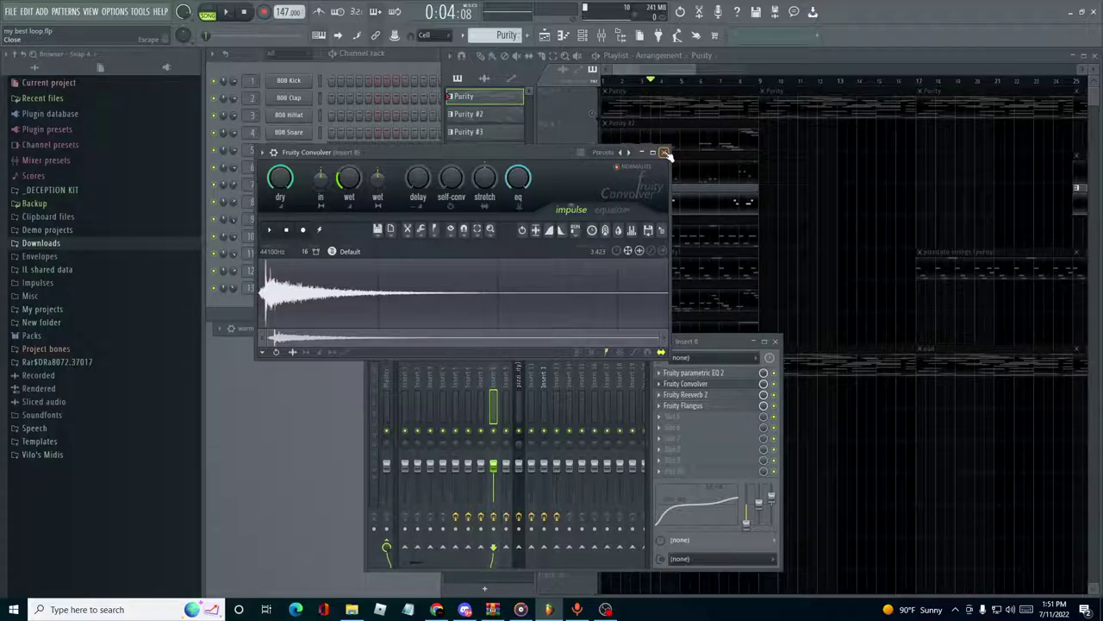
pyautogui.click(664, 152)
pyautogui.click(702, 395)
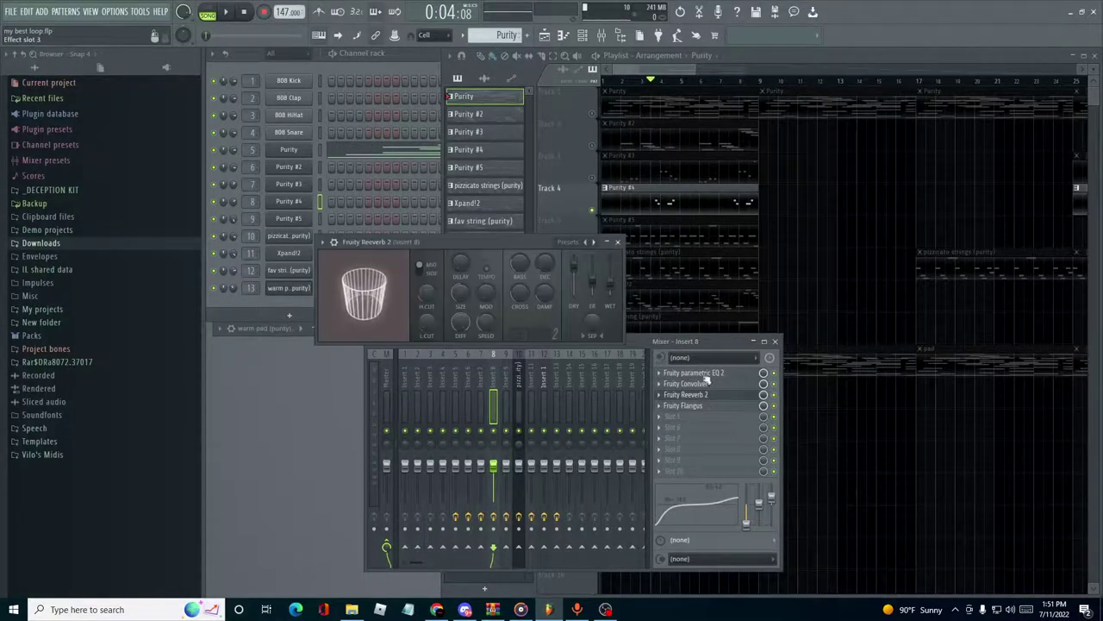
pyautogui.click(617, 242)
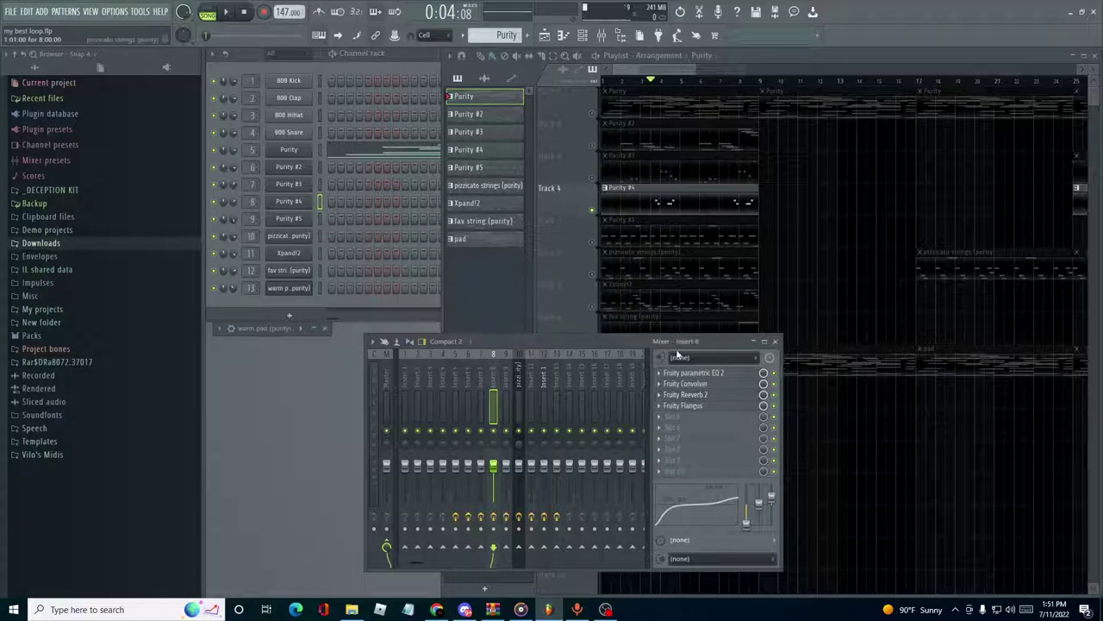
pyautogui.click(694, 406)
pyautogui.click(697, 162)
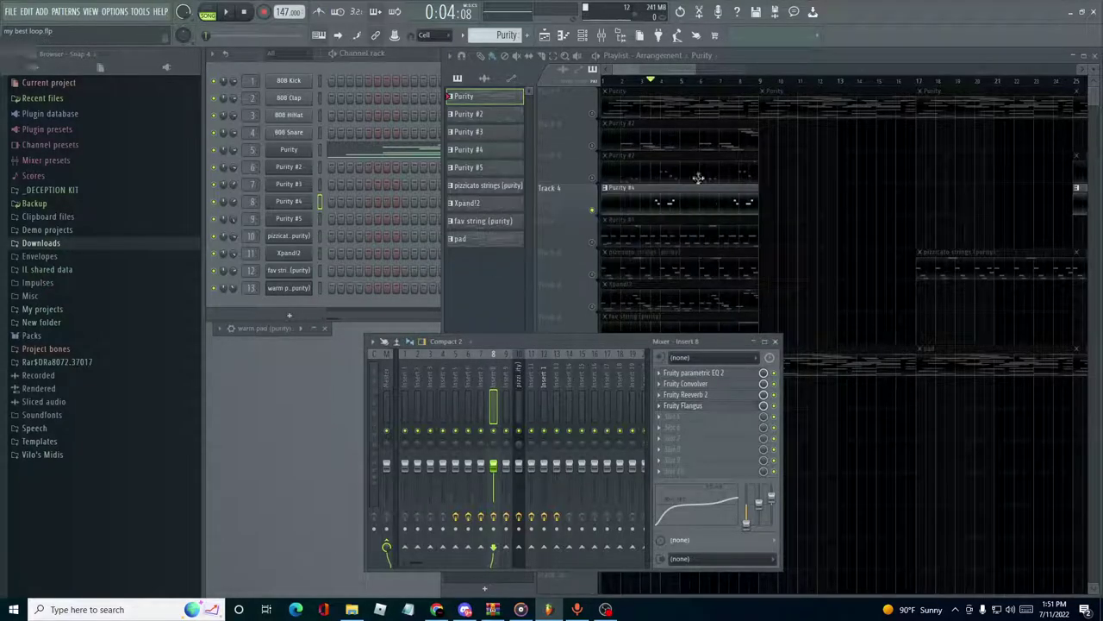
pyautogui.click(775, 342)
pyautogui.keyDown('ctrl'); pyautogui.click(591, 242); pyautogui.keyUp('ctrl')
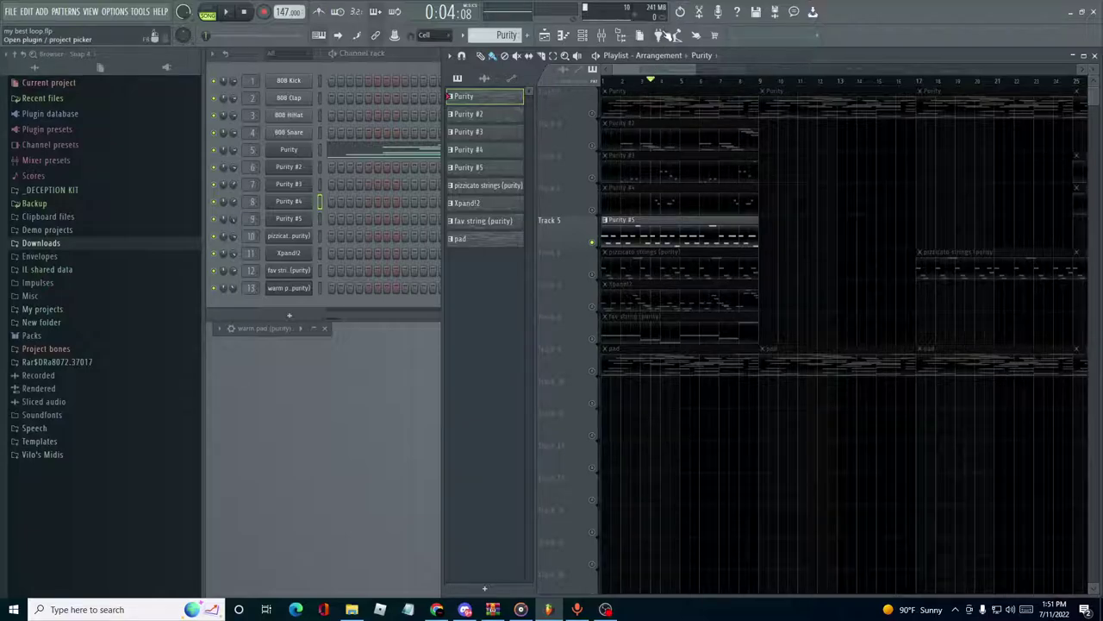
# Step: Play Track 5 soloed, stop it, and show Purity #5's Air In Dimension preset
pyautogui.press('space')
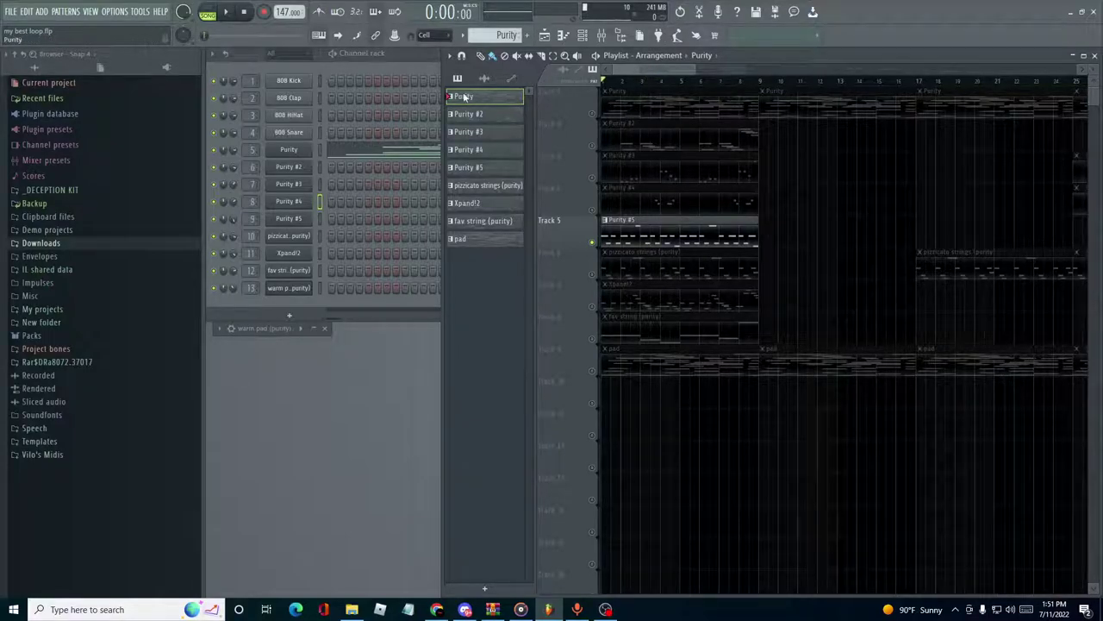
pyautogui.press('space')
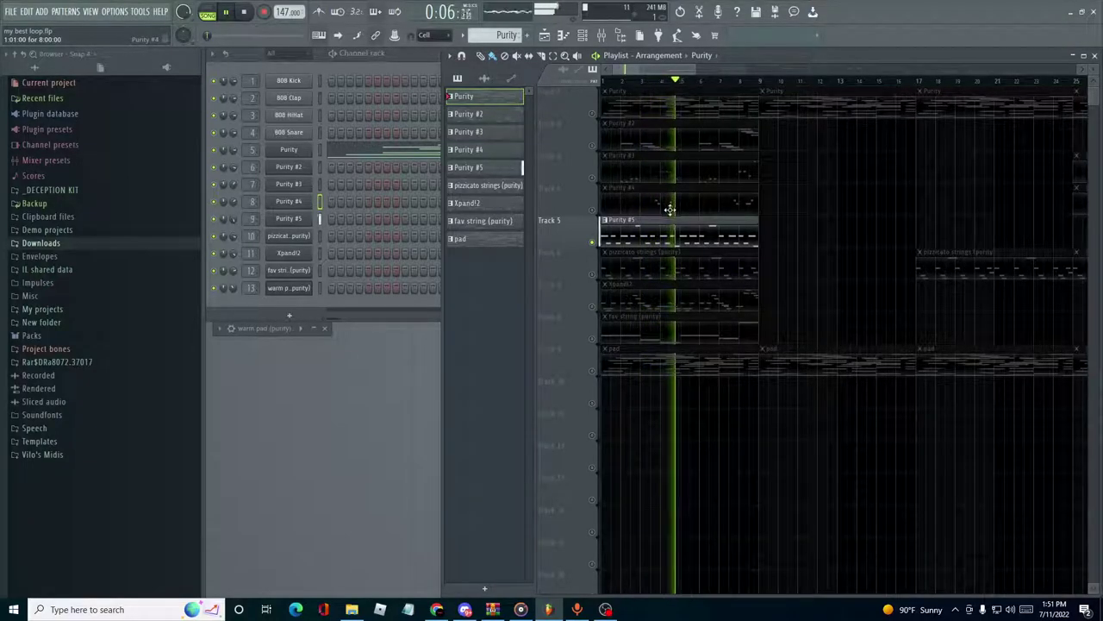
pyautogui.press('space')
pyautogui.click(279, 219)
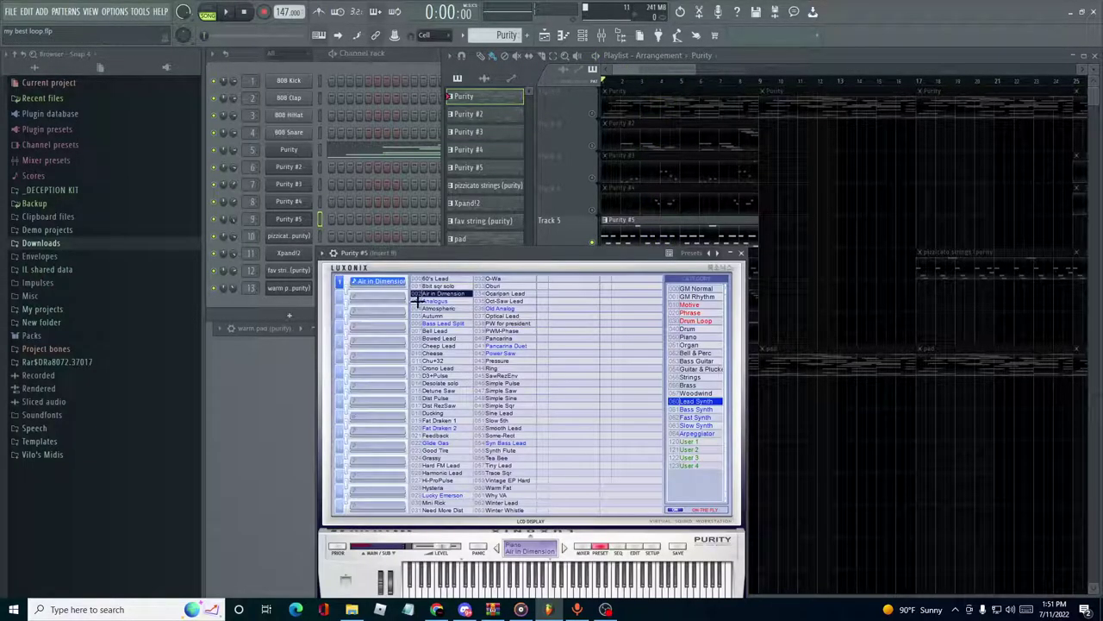
# Step: Close Purity #5, inspect insert 9's Reeverb 2, Chorus and parametric EQ, then select the pizzicato strings pattern
pyautogui.click(740, 253)
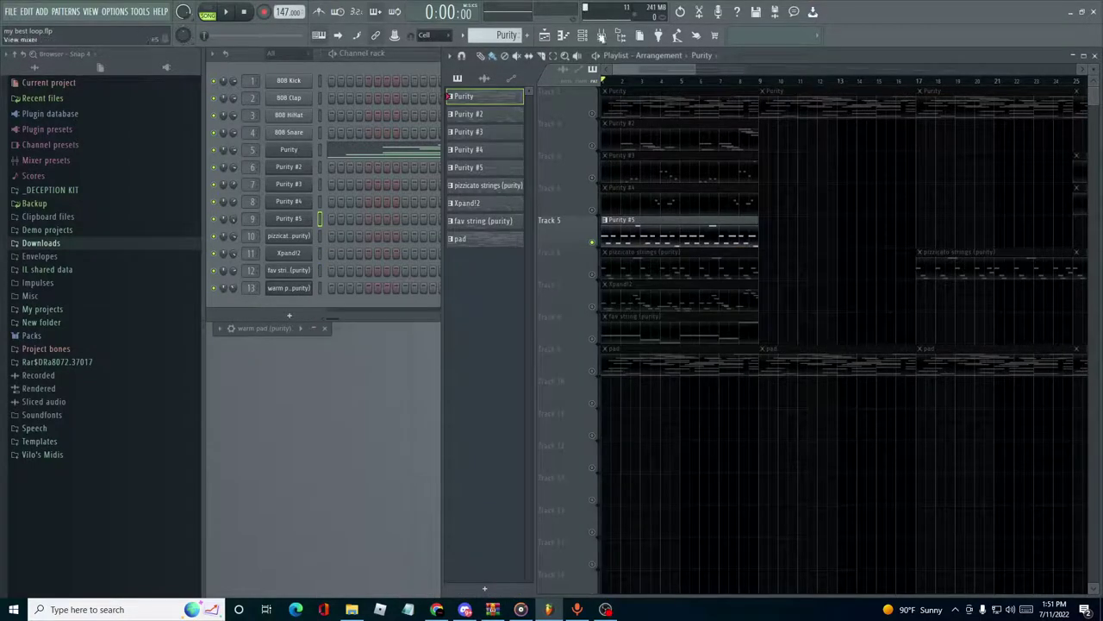
pyautogui.click(606, 35)
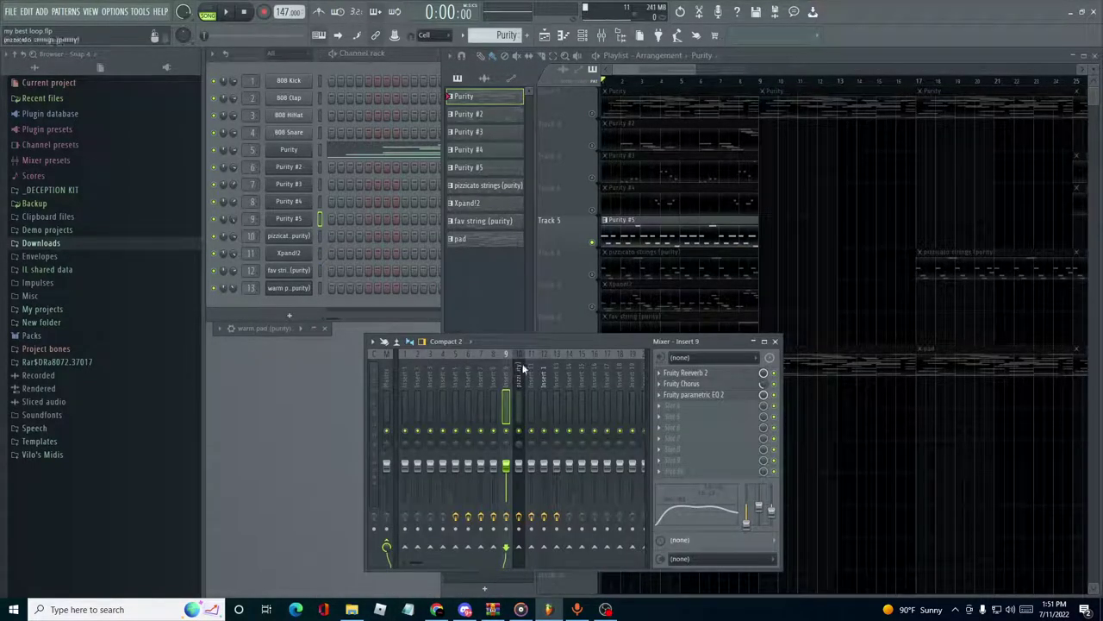
pyautogui.click(687, 373)
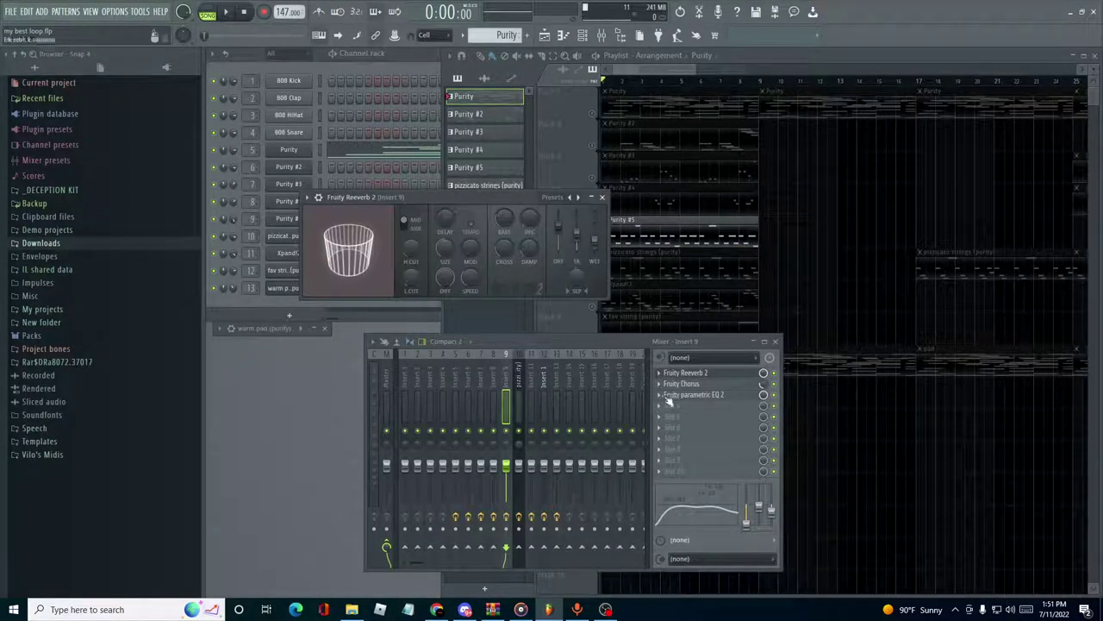
pyautogui.click(601, 197)
pyautogui.click(681, 384)
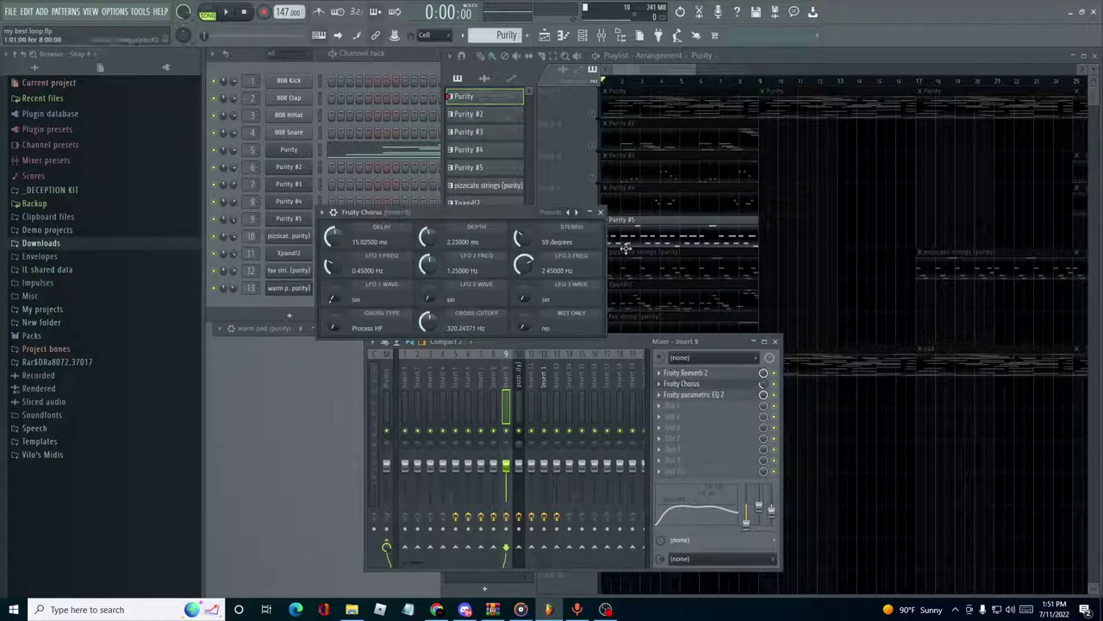
pyautogui.click(601, 212)
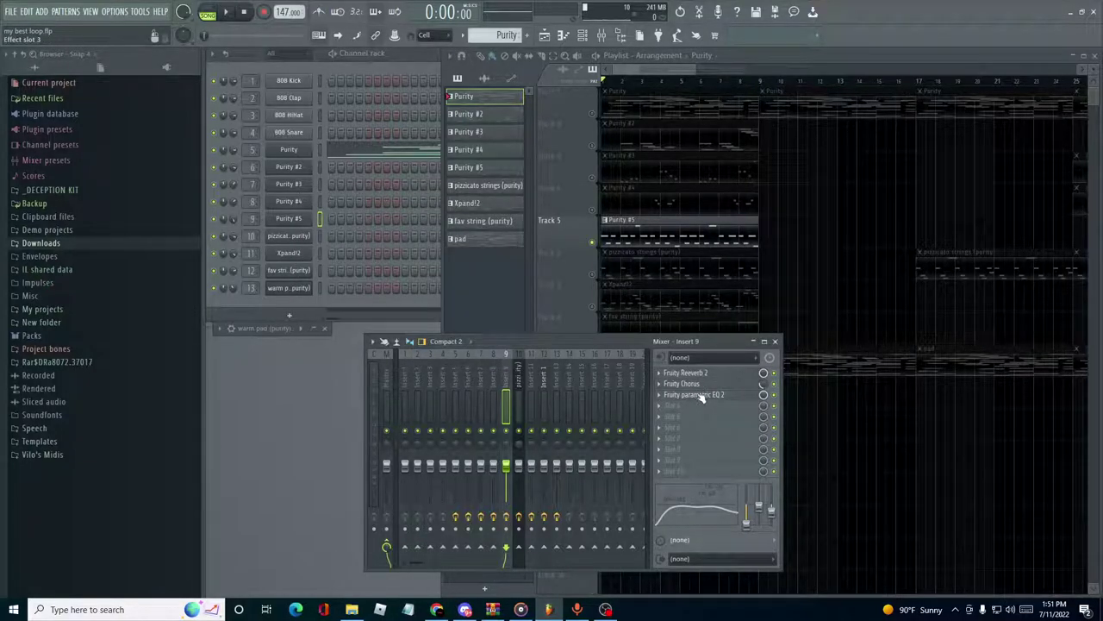
pyautogui.click(700, 396)
pyautogui.click(610, 108)
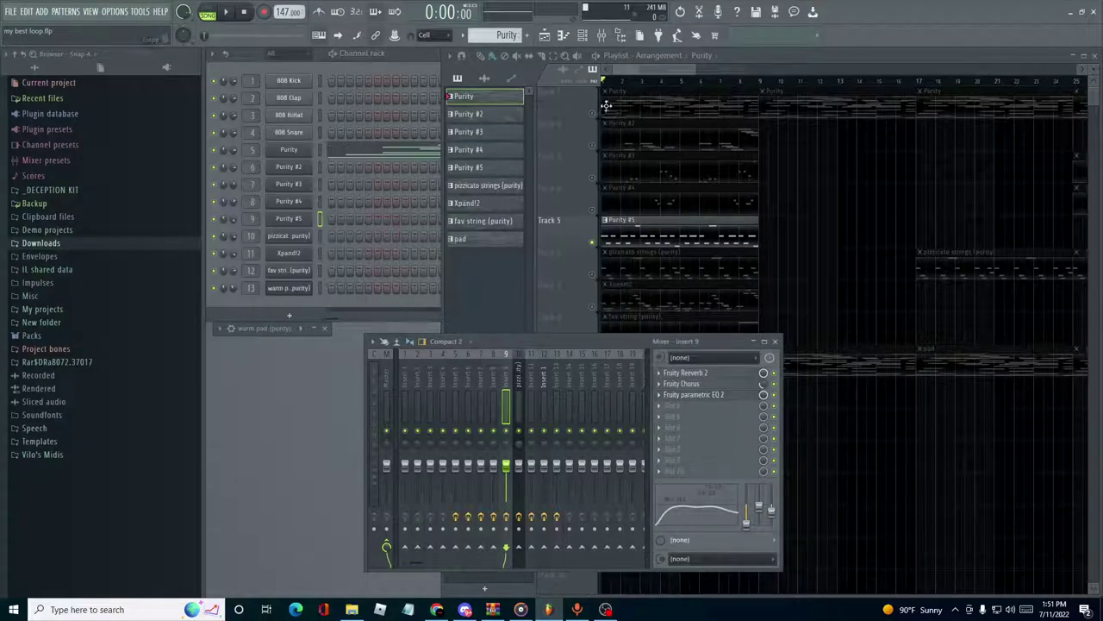
pyautogui.click(503, 300)
pyautogui.click(610, 261)
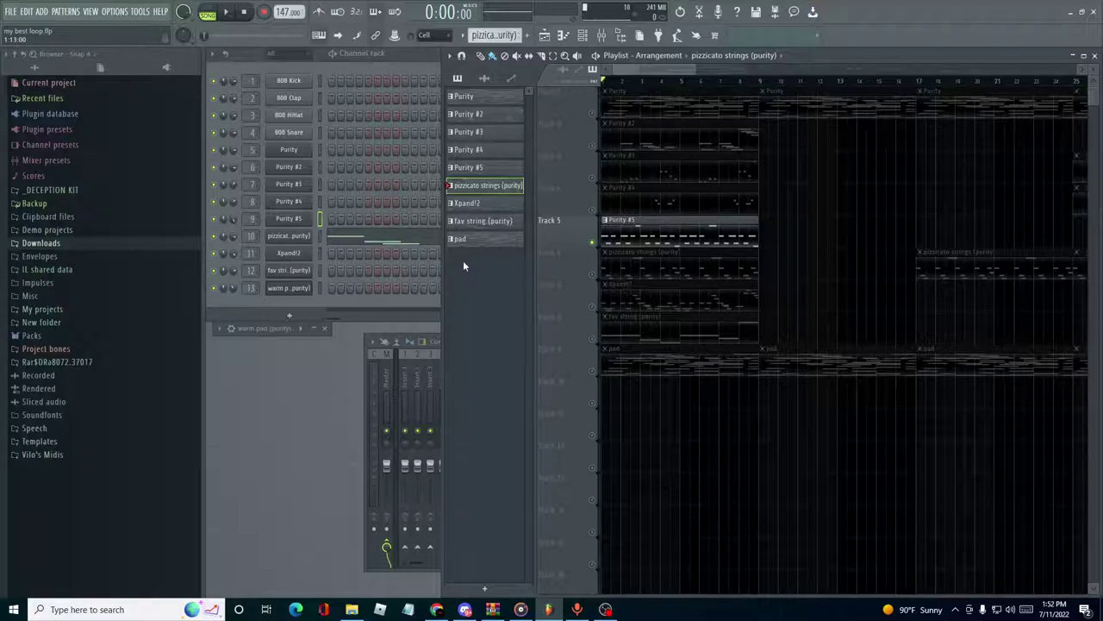
# Step: Show the pizzicato strings Purity preset, Pizzicato Strings, then select Track 6
pyautogui.click(293, 235)
pyautogui.moveTo(427, 211); pyautogui.dragTo(500, 216)
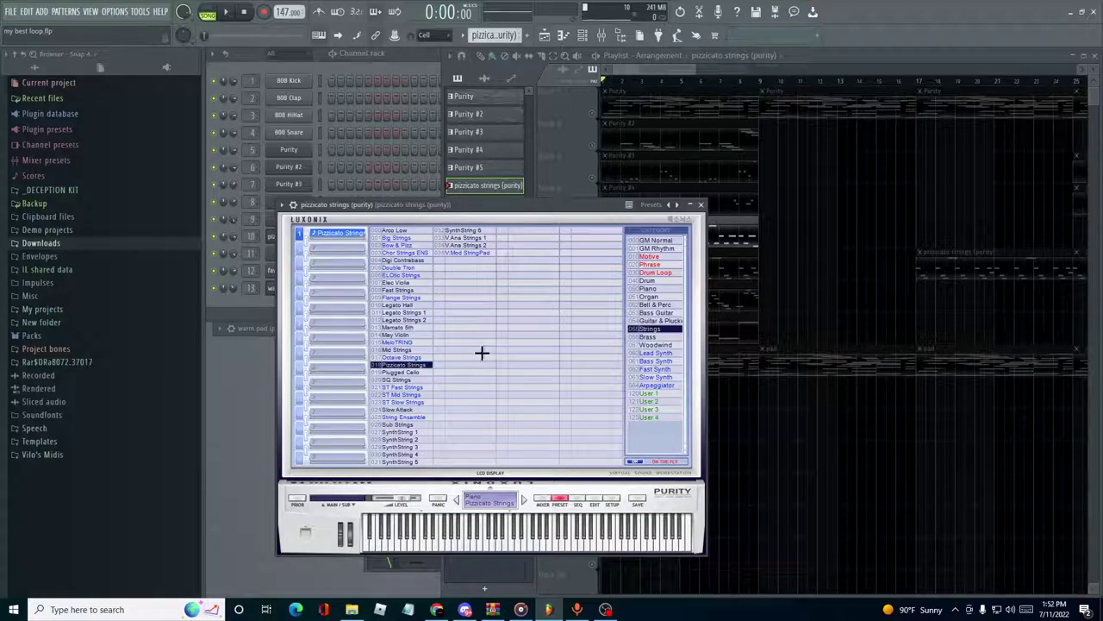
pyautogui.click(701, 204)
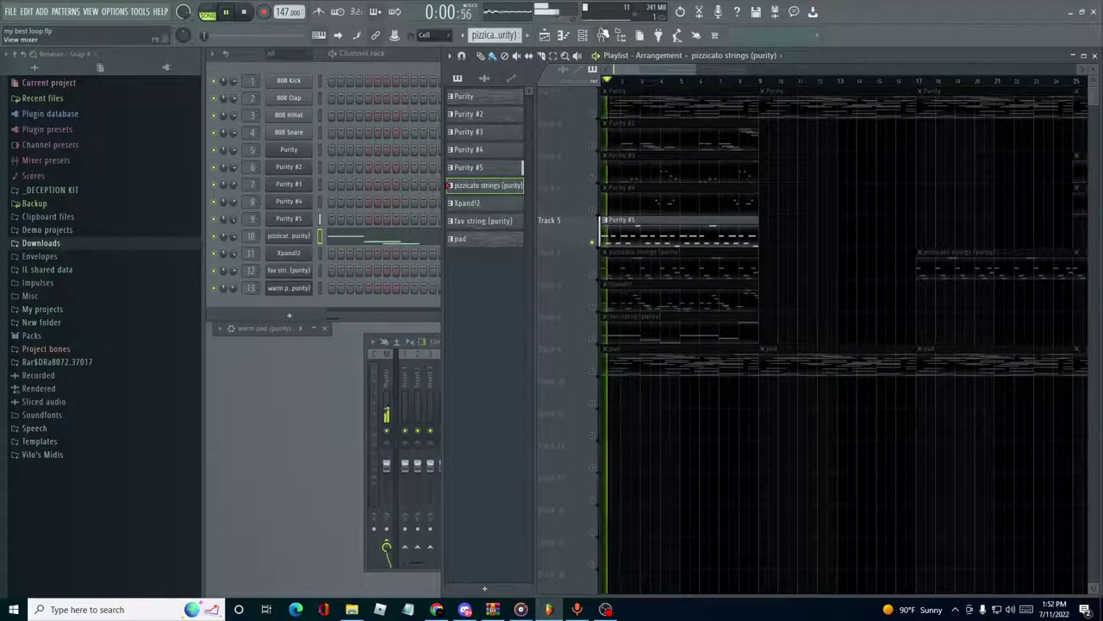
pyautogui.click(593, 270)
# Step: Play the beat briefly, expand the mixer and stop playback
pyautogui.press('space')
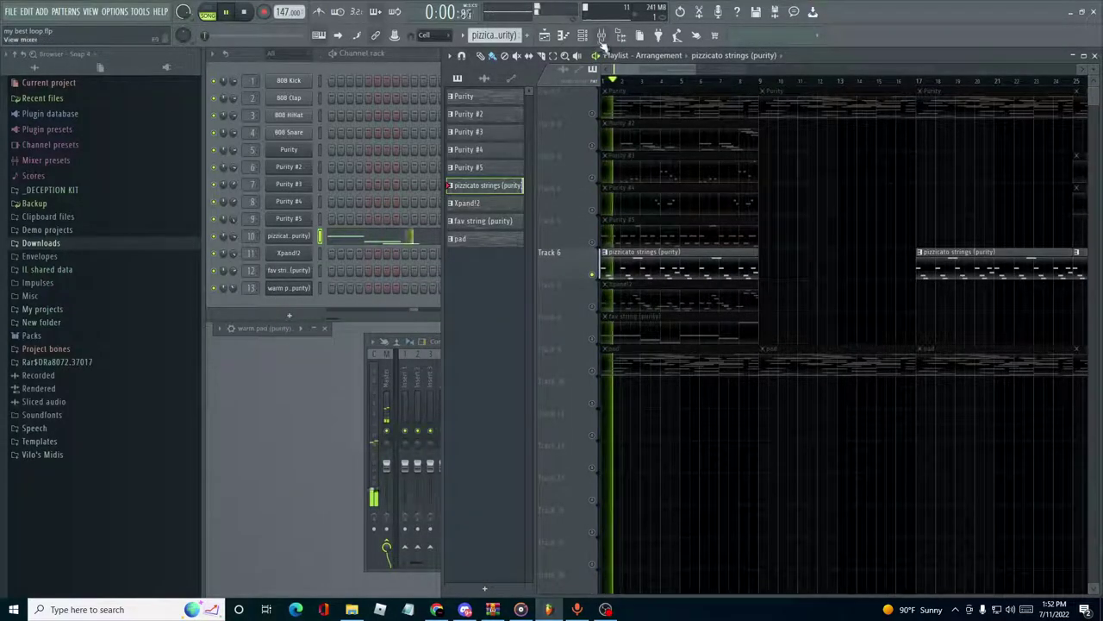
pyautogui.click(603, 36)
pyautogui.press('space')
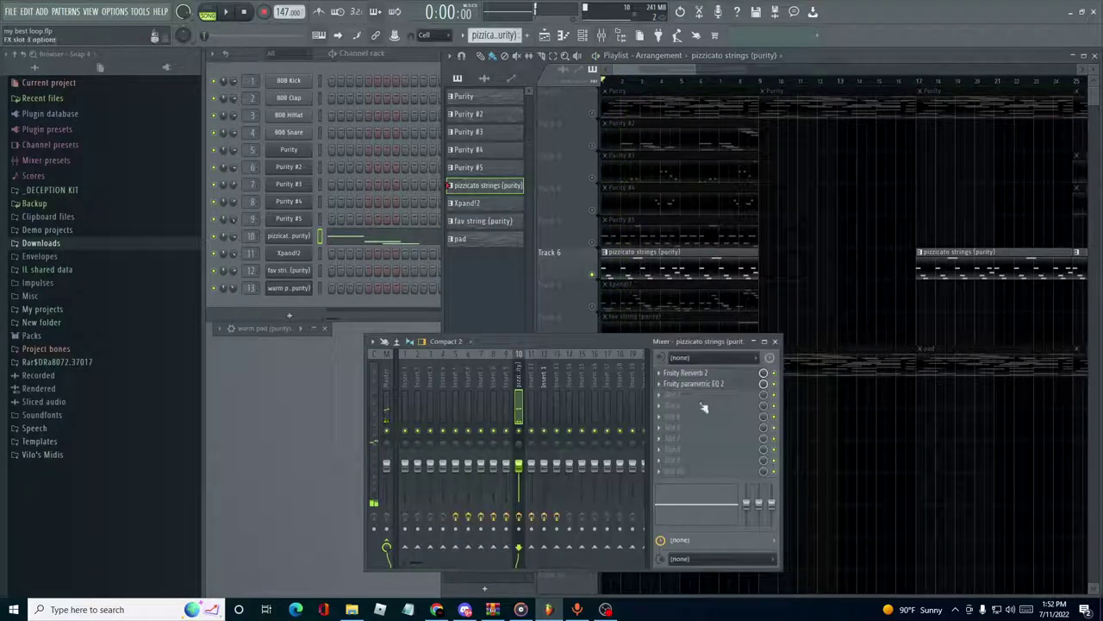
# Step: Review Insert 10's Fruity Reeverb 2 and Parametric EQ 2 for the pizzicato strings
pyautogui.click(668, 374)
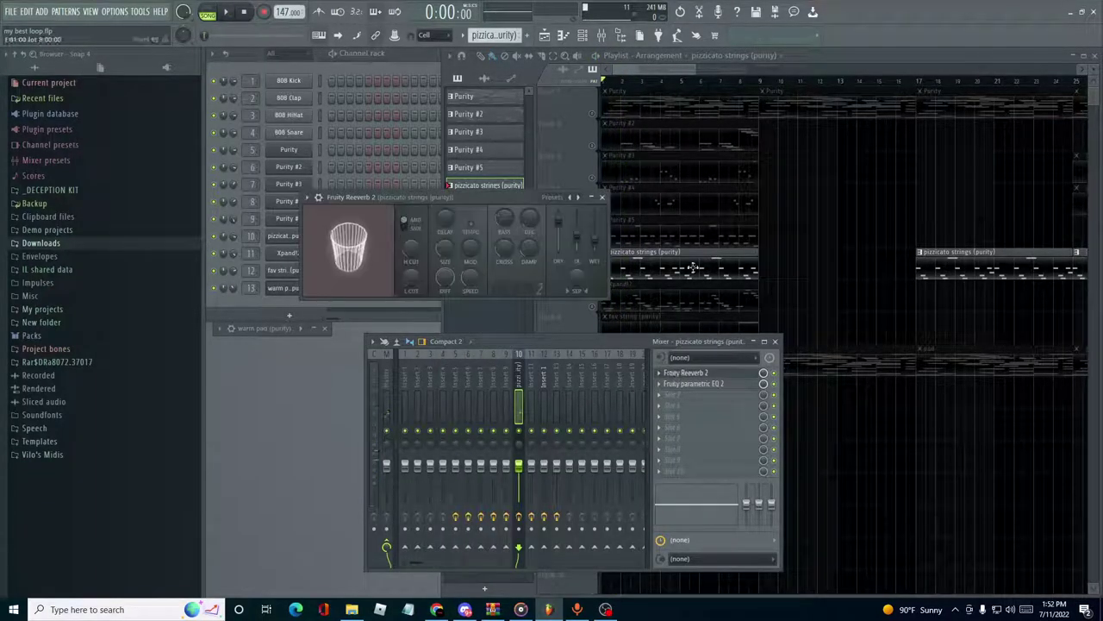
pyautogui.click(603, 198)
pyautogui.click(700, 384)
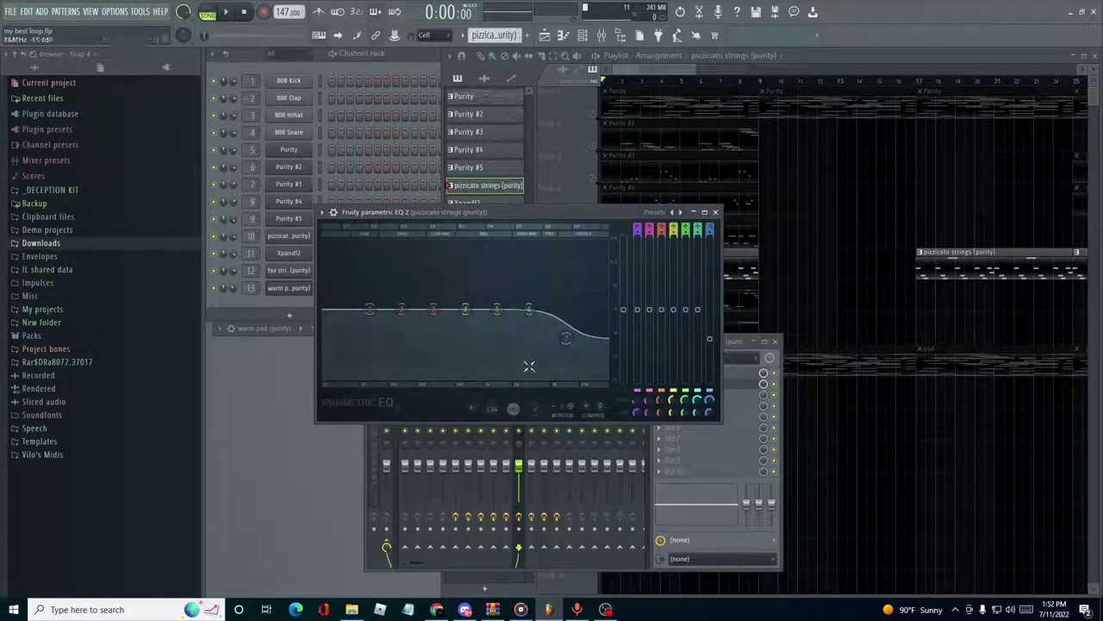
pyautogui.click(716, 213)
# Step: Collapse the mixer and play Track 7, the Xpand!2 track, then stop
pyautogui.click(753, 342)
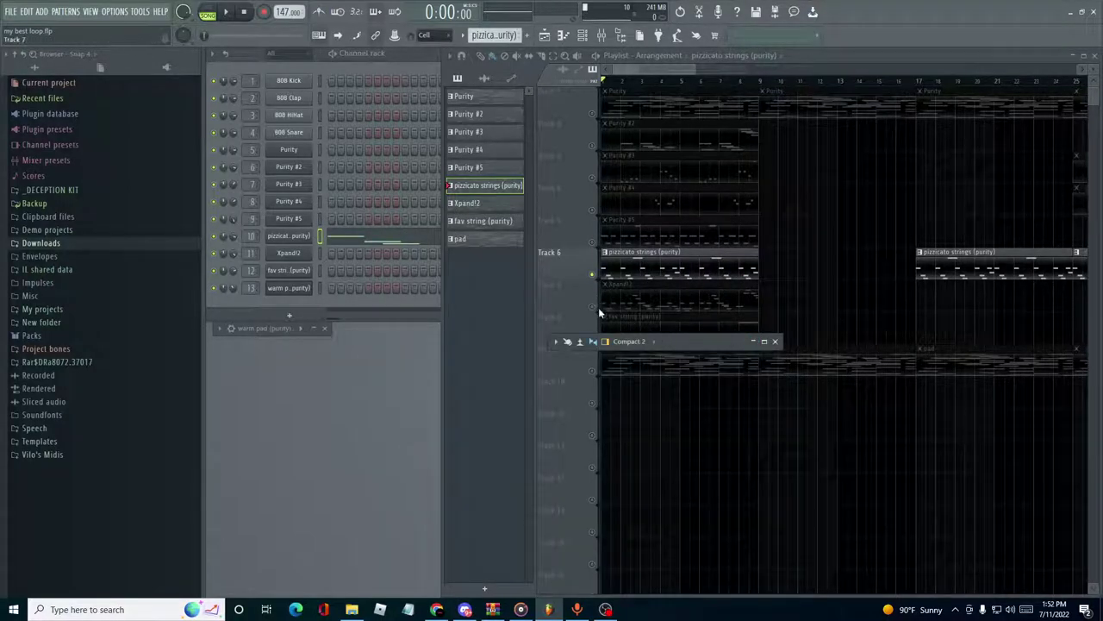
pyautogui.click(600, 313)
pyautogui.press('space')
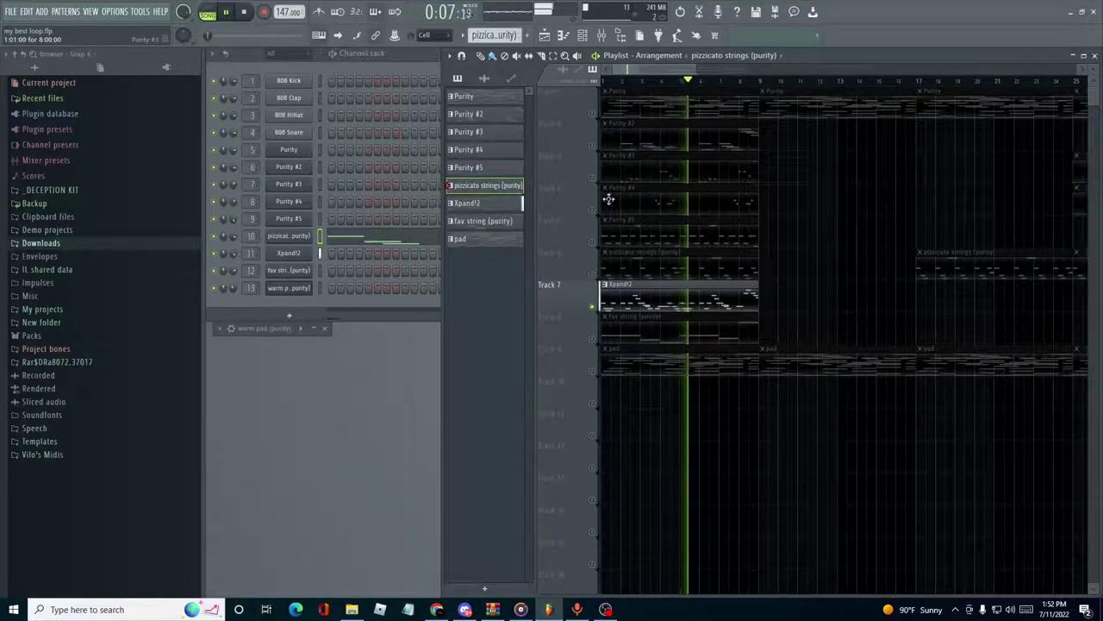
pyautogui.press('space')
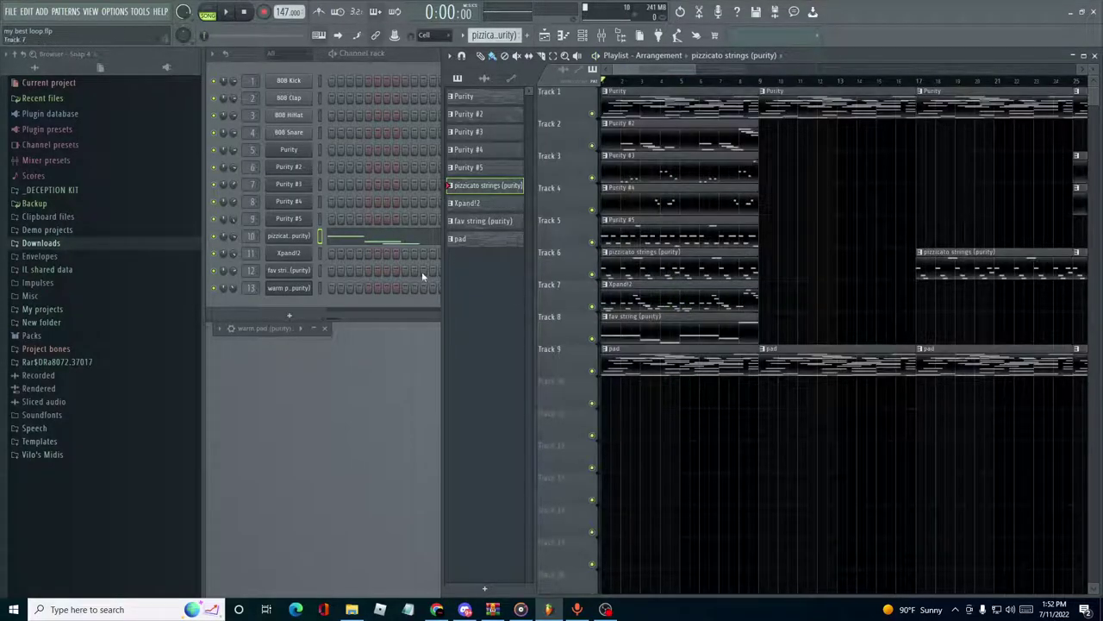
# Step: Show the Xpand!2 channel's 21 Guitars > +07 Finger Nylon Acoustic preset
pyautogui.click(288, 252)
pyautogui.click(480, 425)
pyautogui.moveTo(462, 550)
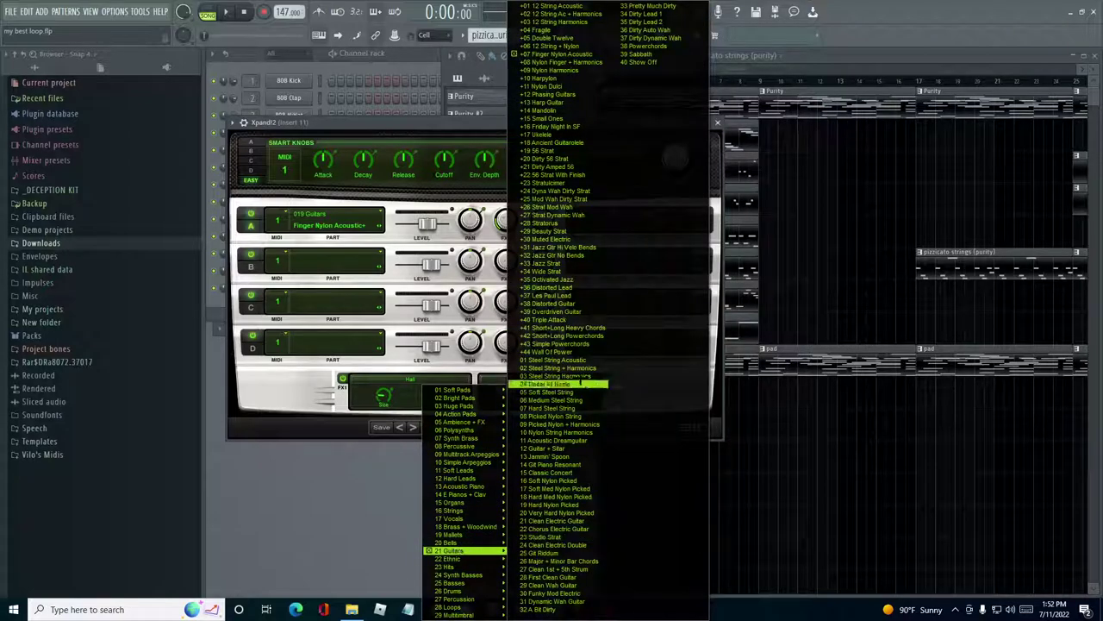
pyautogui.click(435, 118)
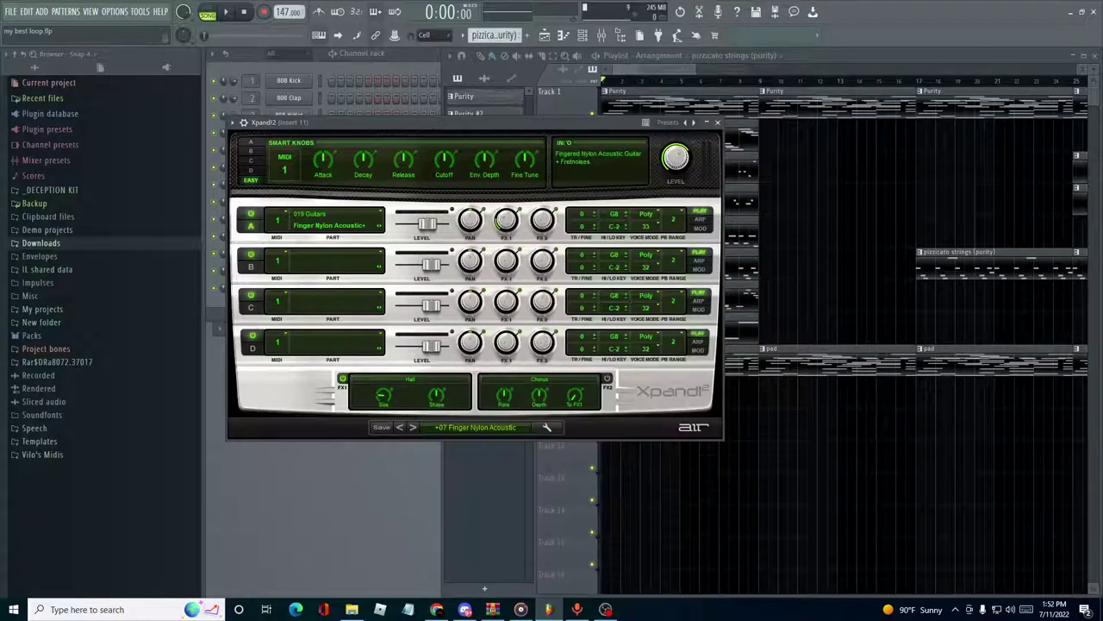
pyautogui.click(718, 122)
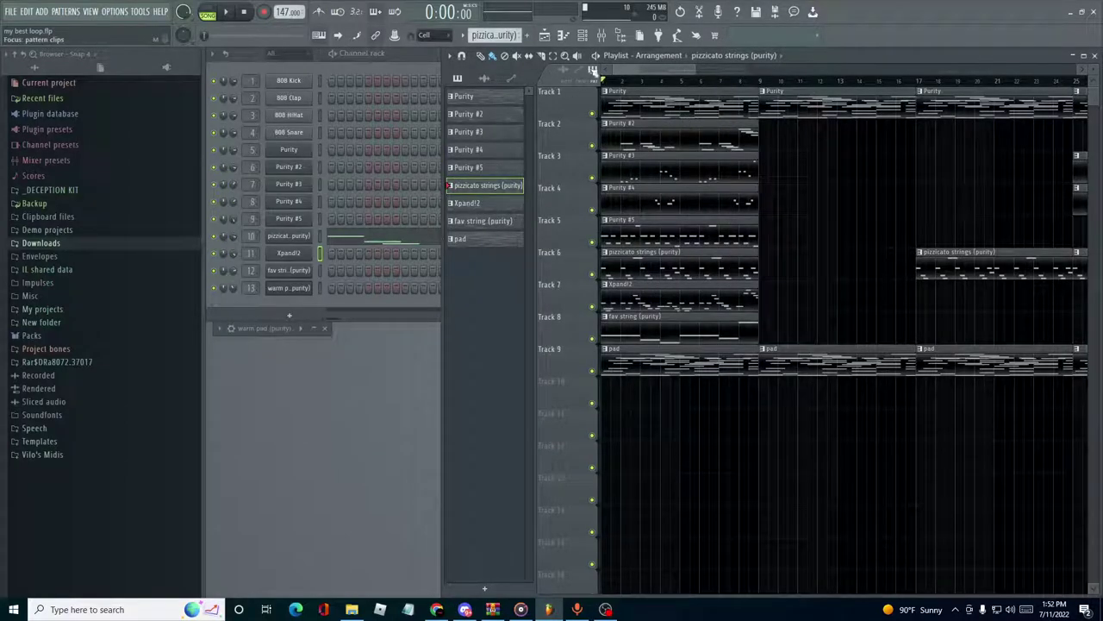
# Step: Open Insert 11's CamelCrusher and audition the EQ slot mix at about 33%, then undo it
pyautogui.click(602, 35)
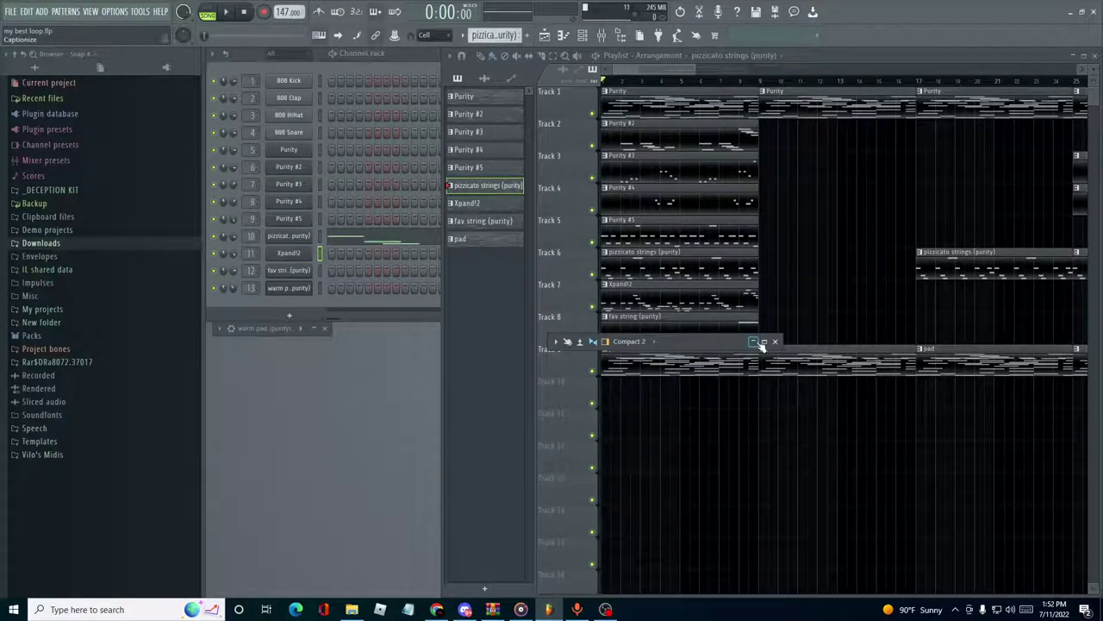
pyautogui.click(681, 372)
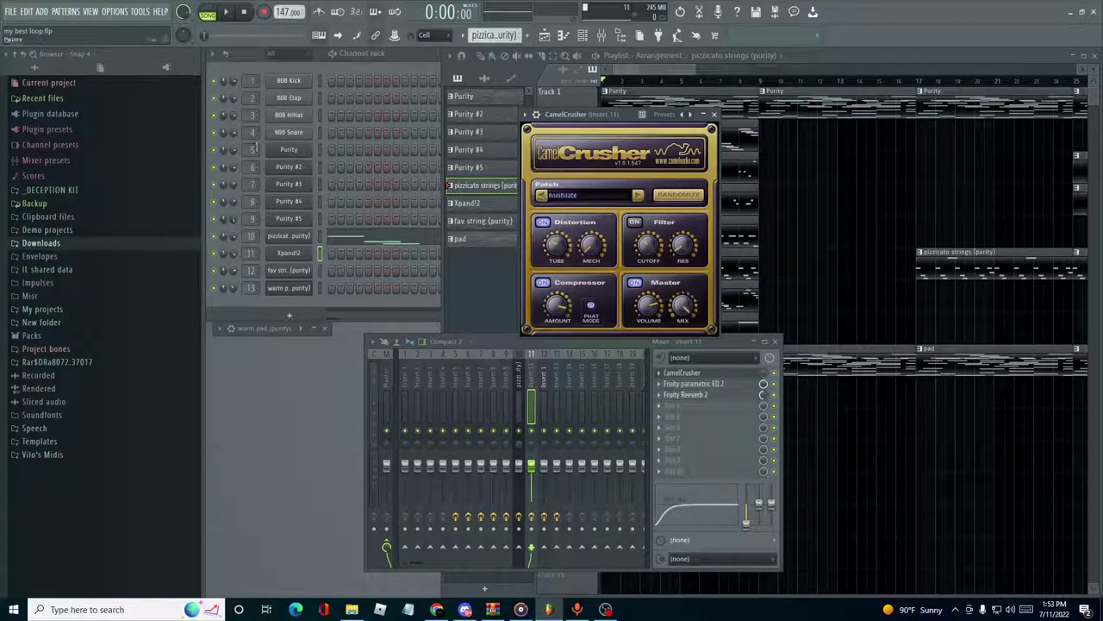
pyautogui.moveTo(764, 383); pyautogui.dragTo(764, 366)
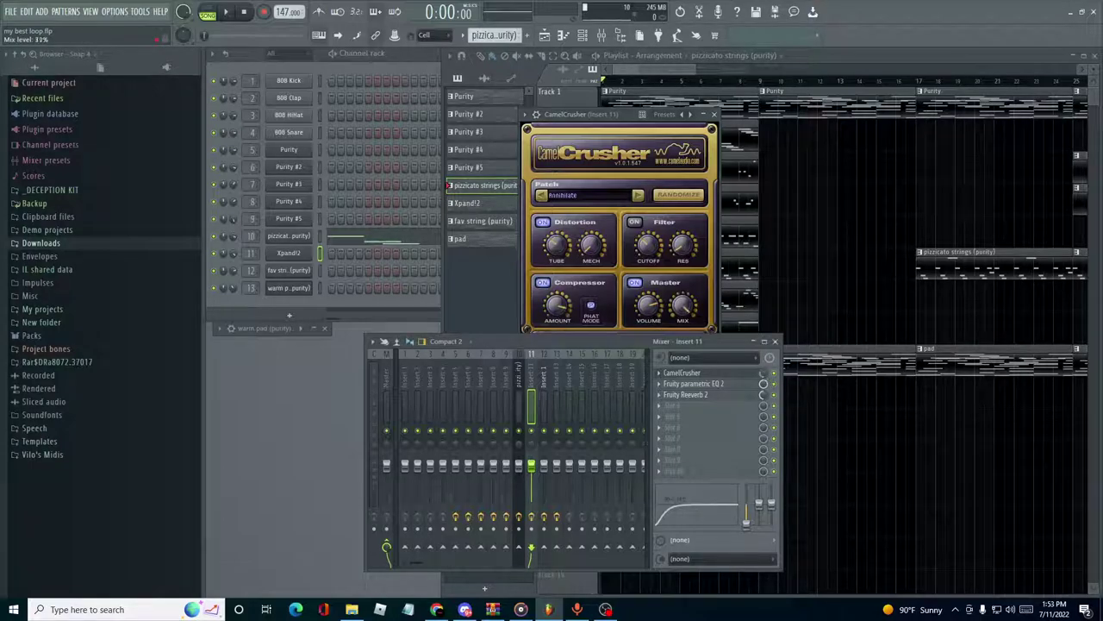
pyautogui.press('space')
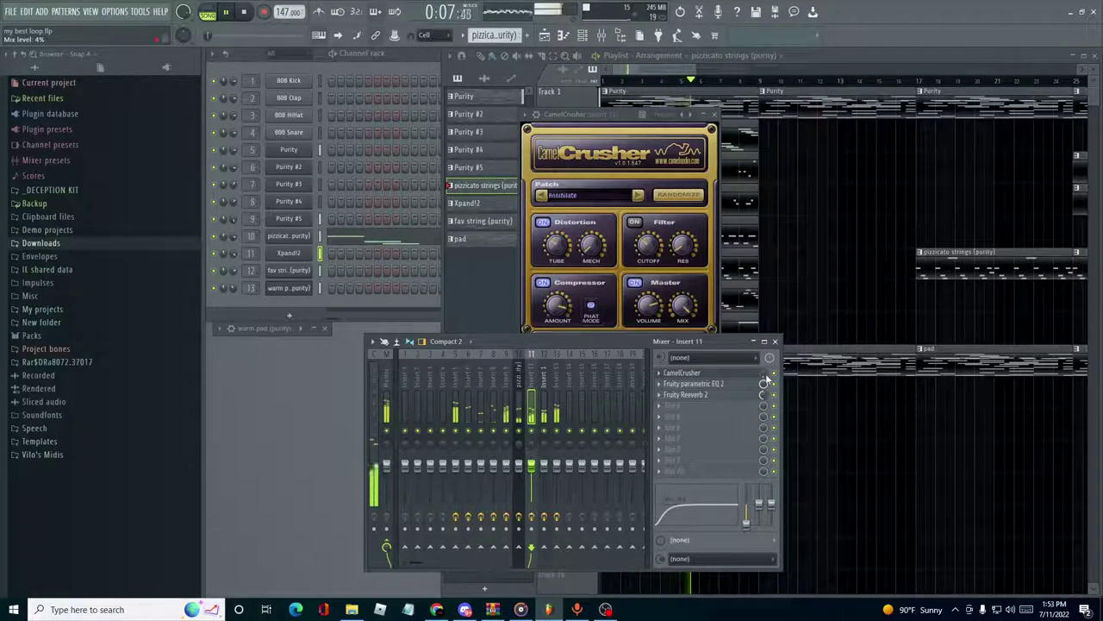
pyautogui.hotkey('ctrl', 'z')
pyautogui.press('space')
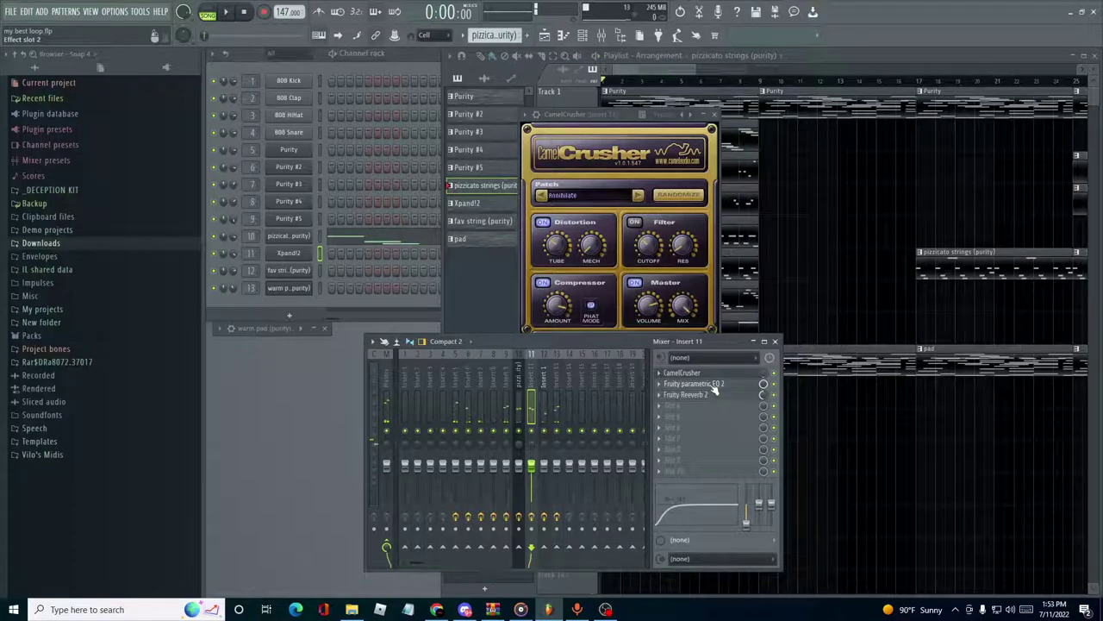
# Step: Review Insert 11's parametric EQ and Reeverb 2, closing CamelCrusher
pyautogui.click(714, 390)
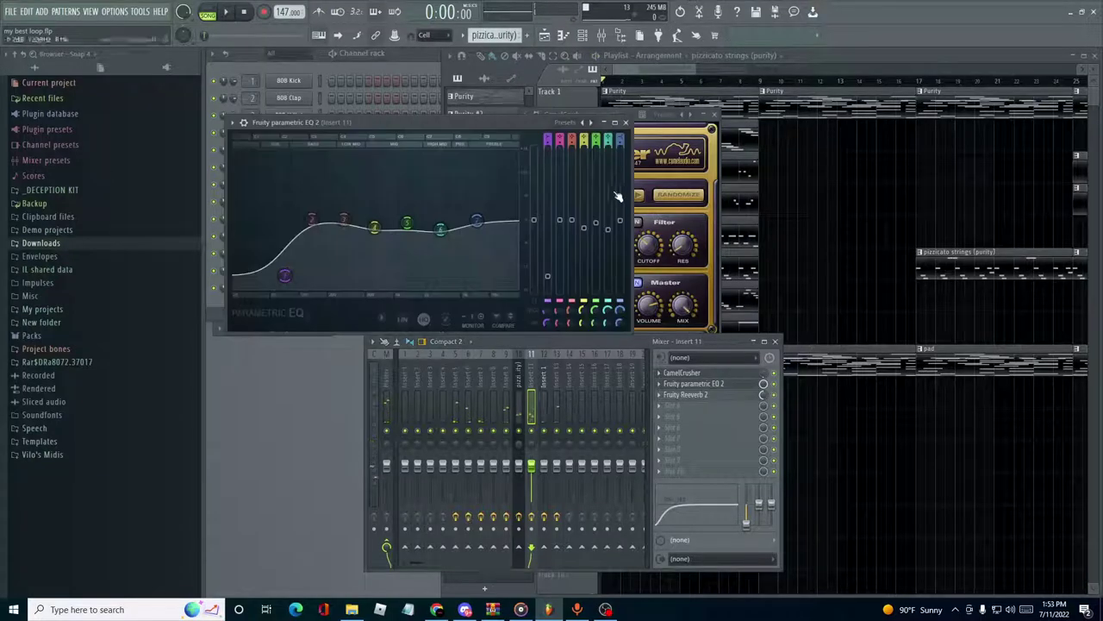
pyautogui.click(711, 127)
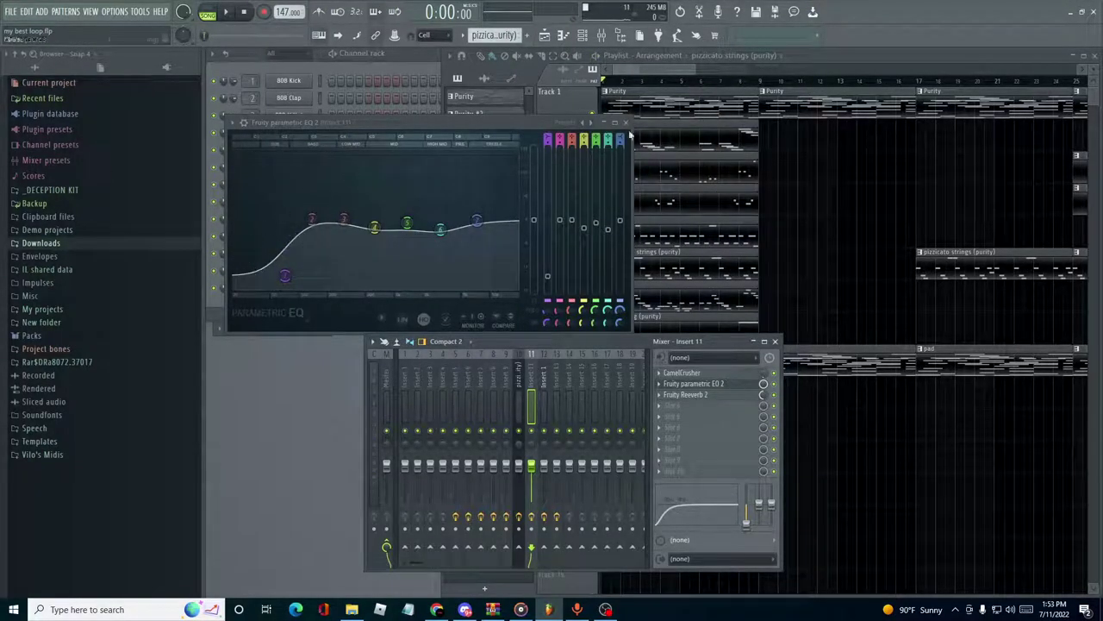
pyautogui.click(686, 385)
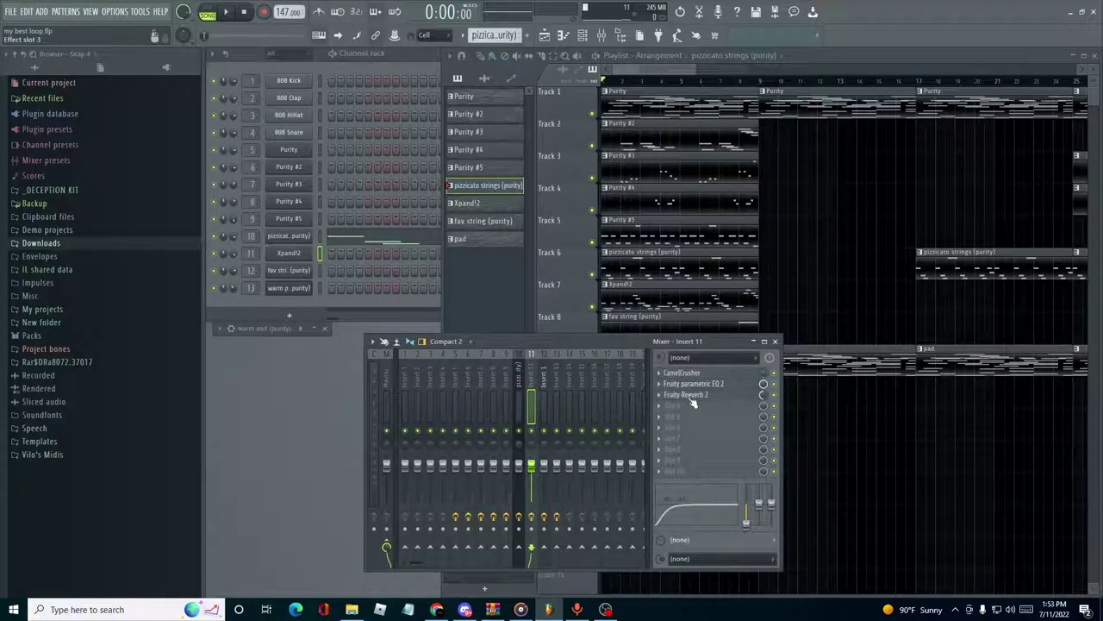
pyautogui.click(689, 395)
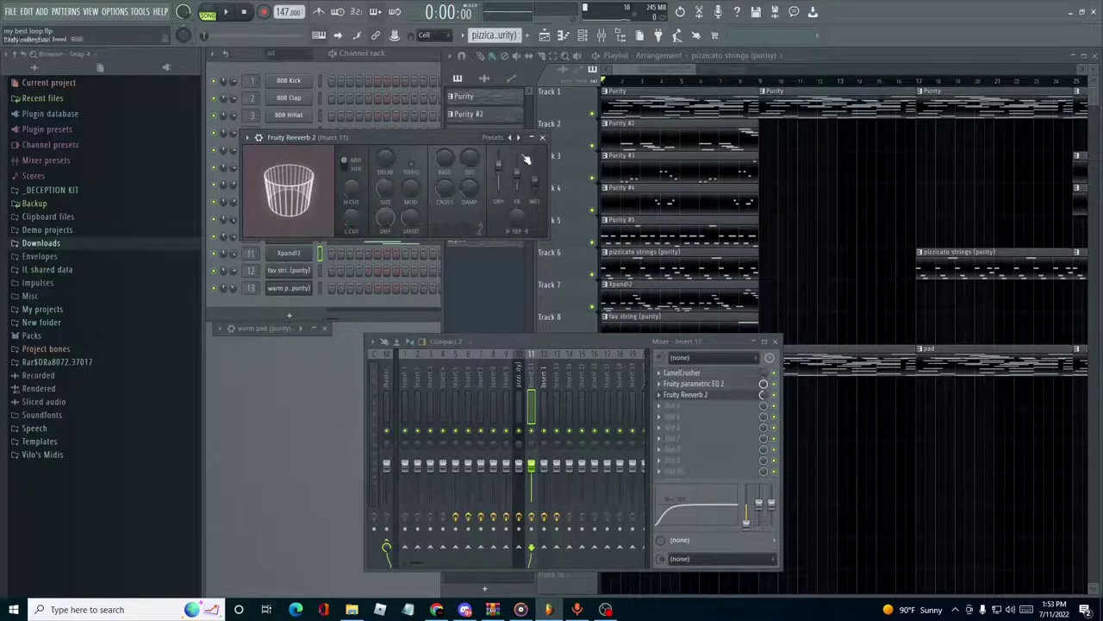
pyautogui.click(542, 137)
# Step: Solo Track 8, the fav string track, and play it briefly
pyautogui.click(480, 290)
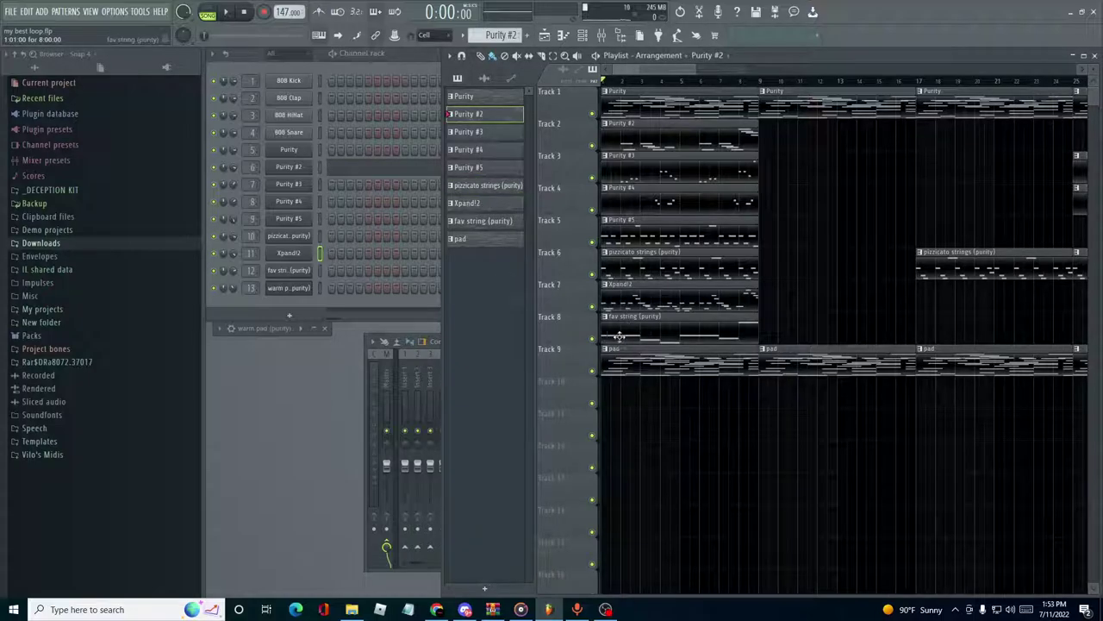
pyautogui.rightClick(591, 338)
pyautogui.press('space')
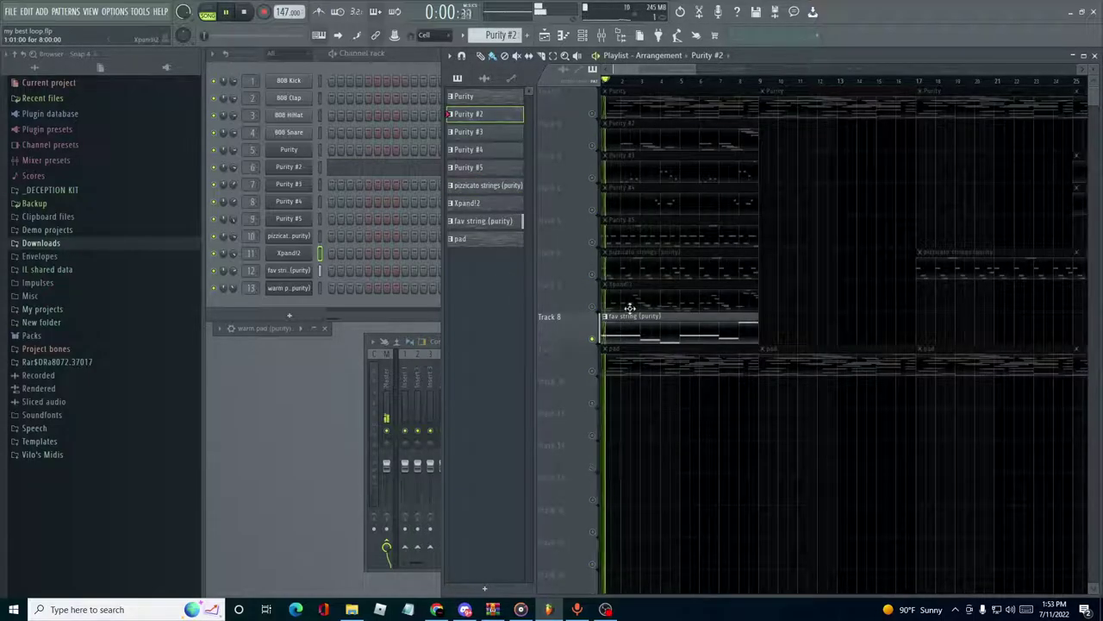
pyautogui.press('space')
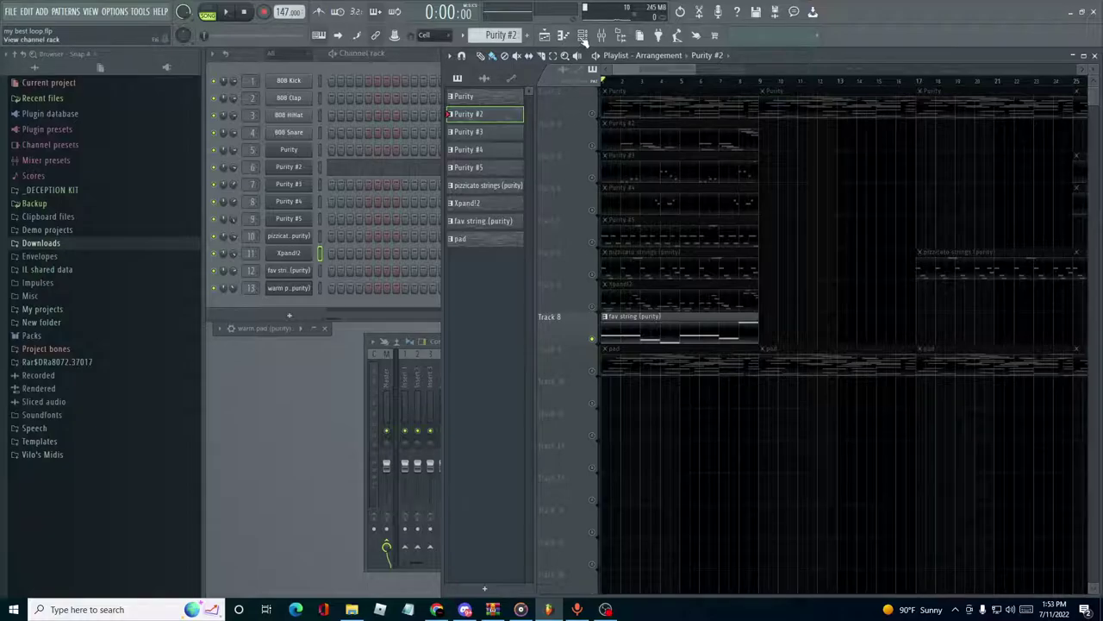
# Step: Show the fav string channel's Purity ST Slow Strings preset
pyautogui.click(307, 284)
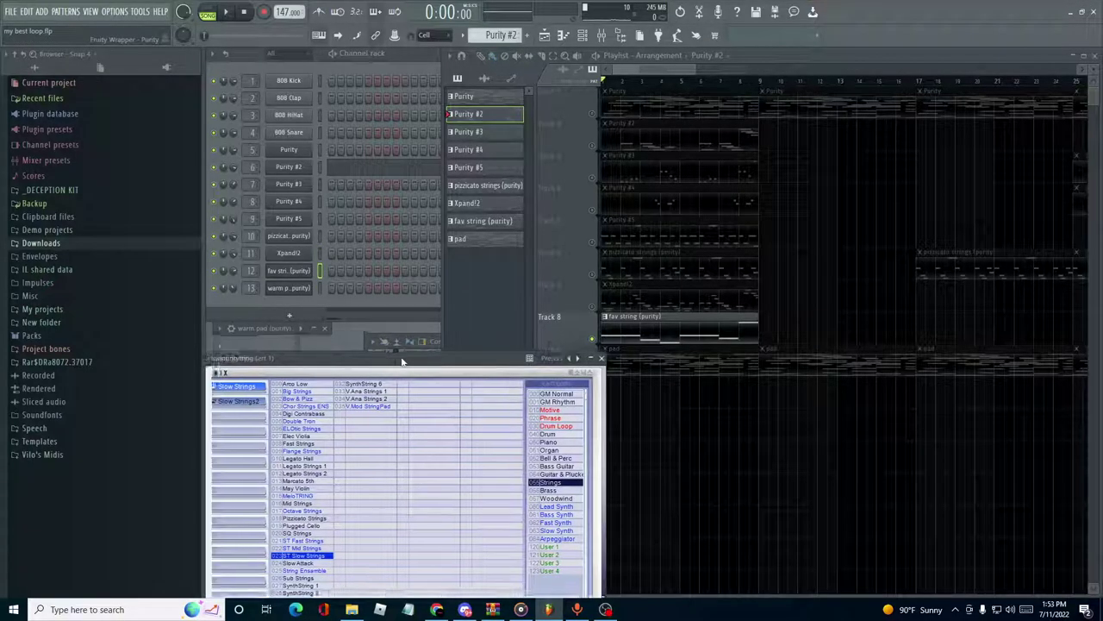
pyautogui.moveTo(401, 360); pyautogui.dragTo(491, 240)
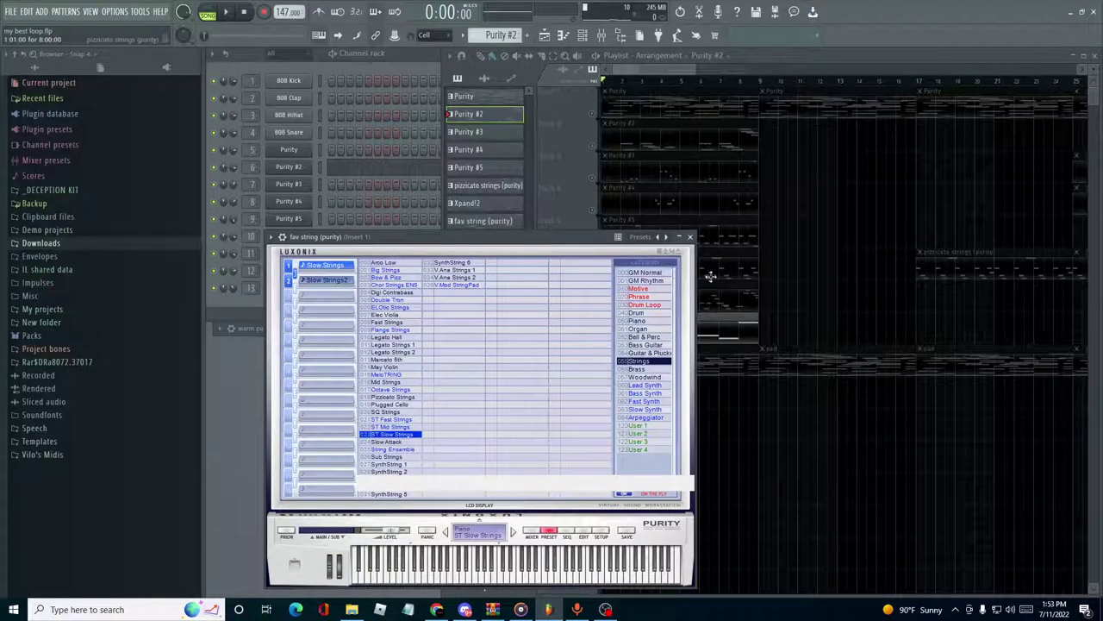
pyautogui.click(691, 236)
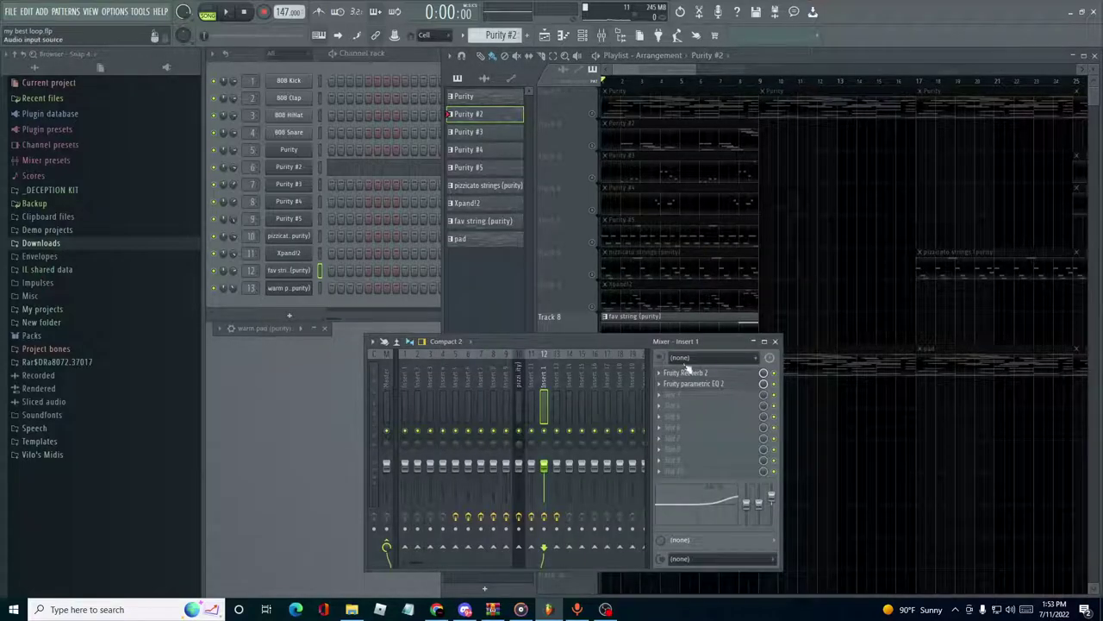
# Step: Review Insert 12's Reeverb 2 and parametric EQ, then collapse the mixer
pyautogui.click(695, 375)
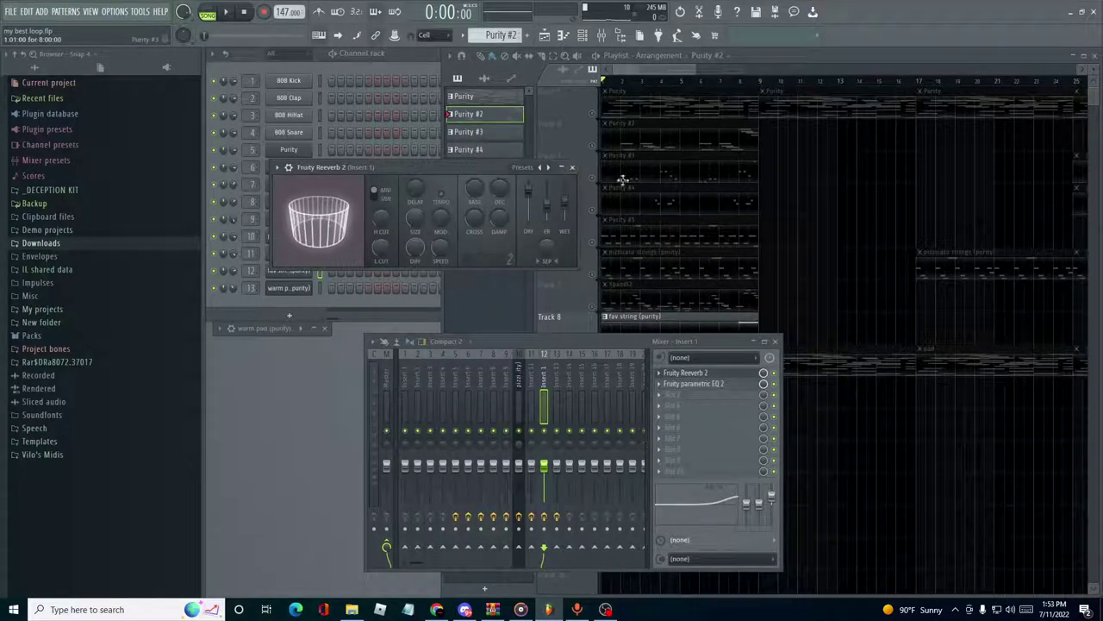
pyautogui.click(569, 168)
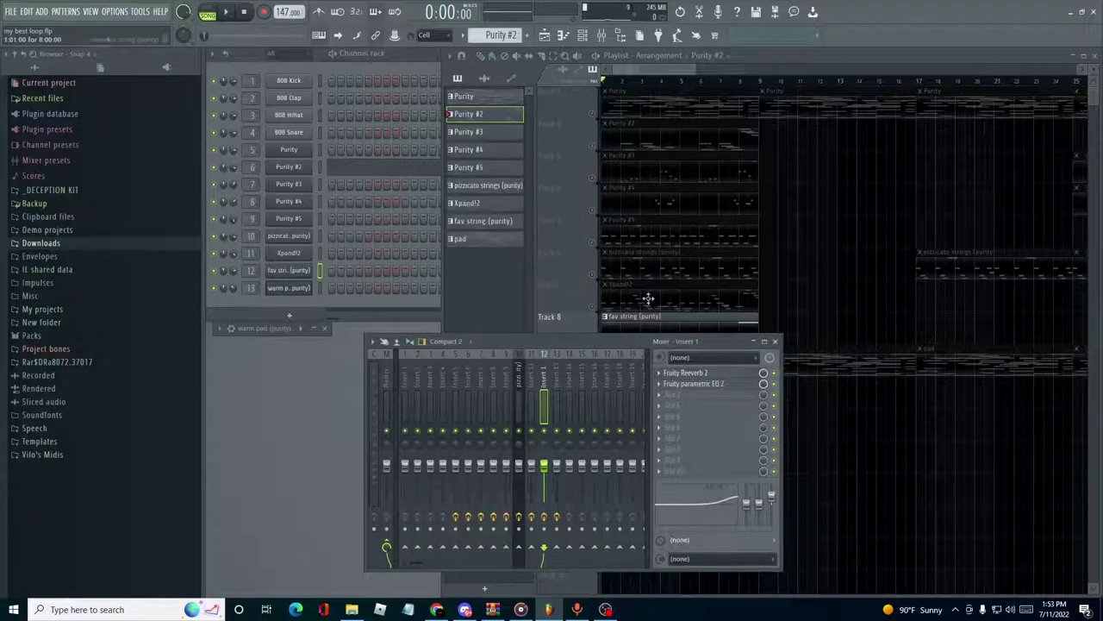
pyautogui.click(694, 384)
pyautogui.click(687, 182)
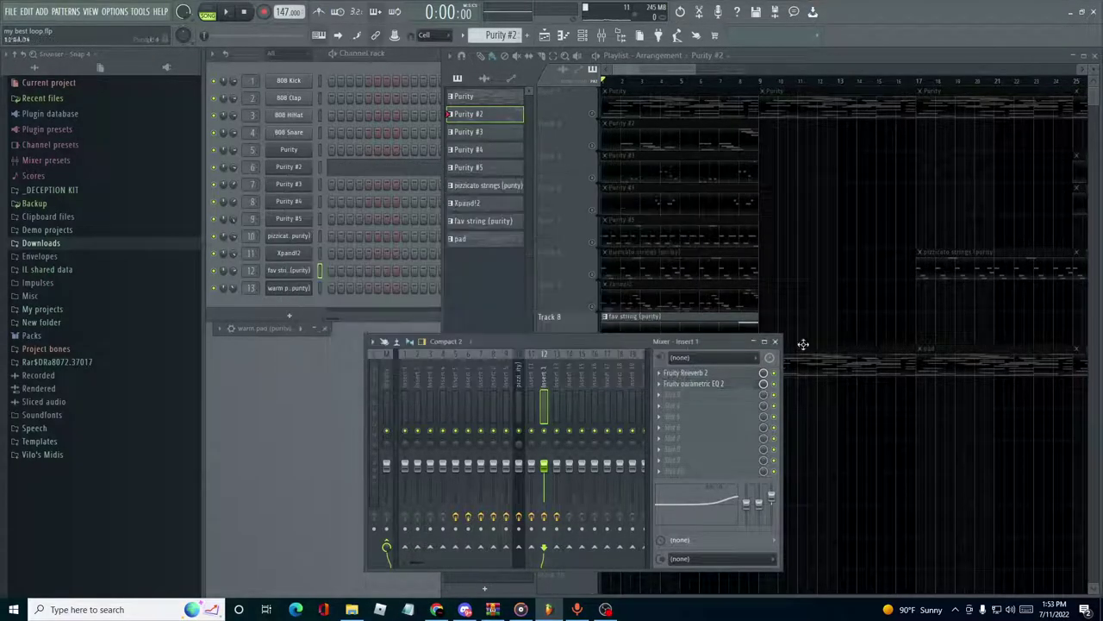
pyautogui.click(755, 343)
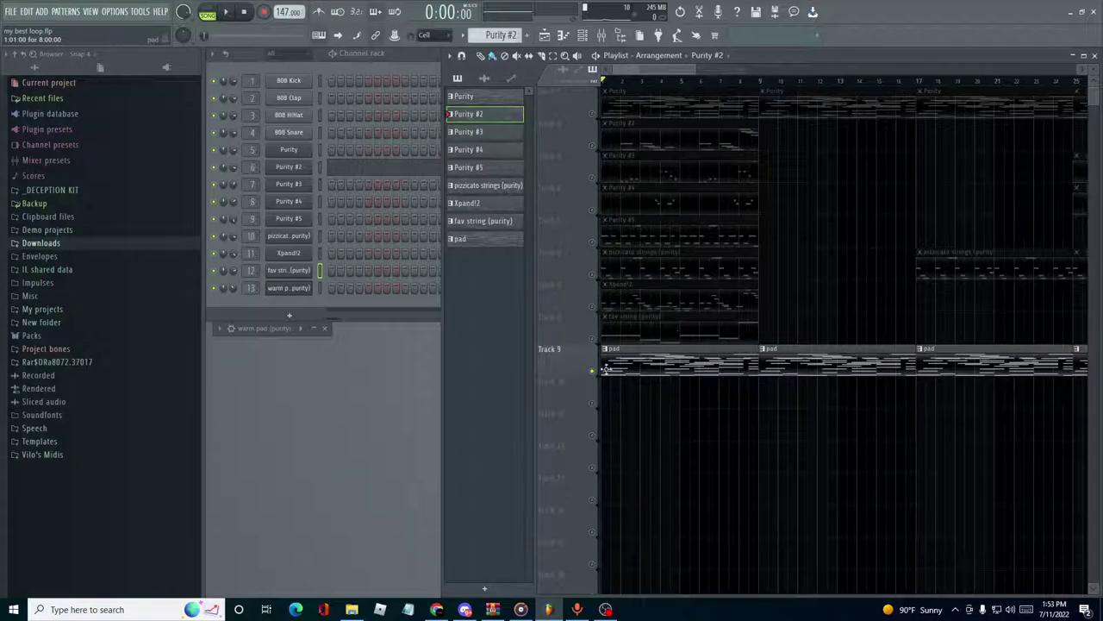
# Step: Select the pad clips on Track 9
pyautogui.scroll(-3, 774, 298)
pyautogui.moveTo(948, 345); pyautogui.dragTo(986, 392)
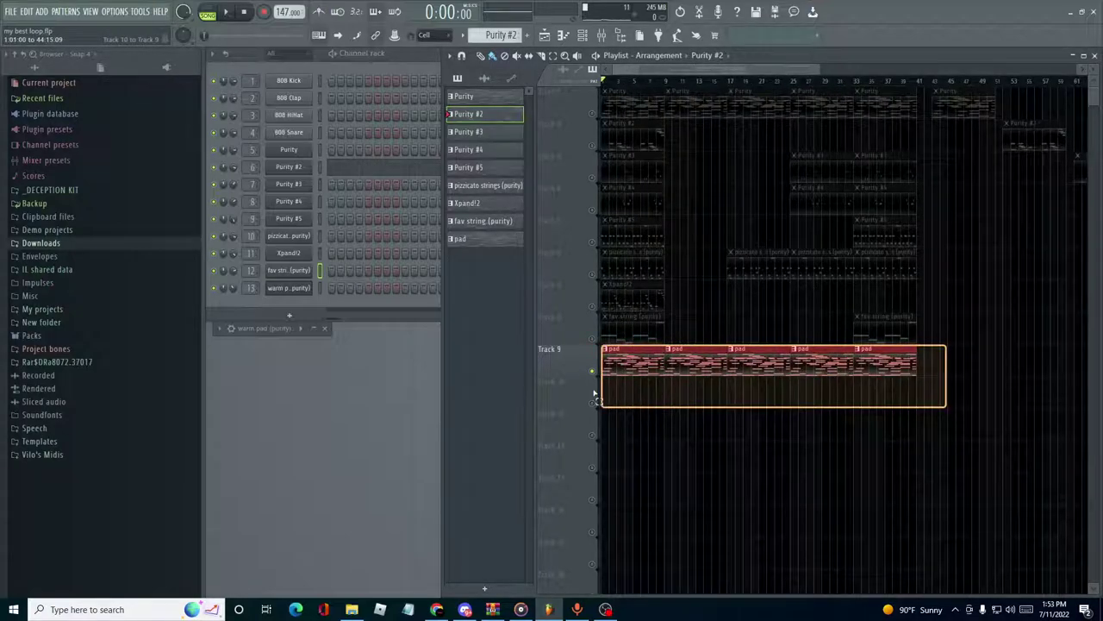
pyautogui.scroll(3, 652, 382)
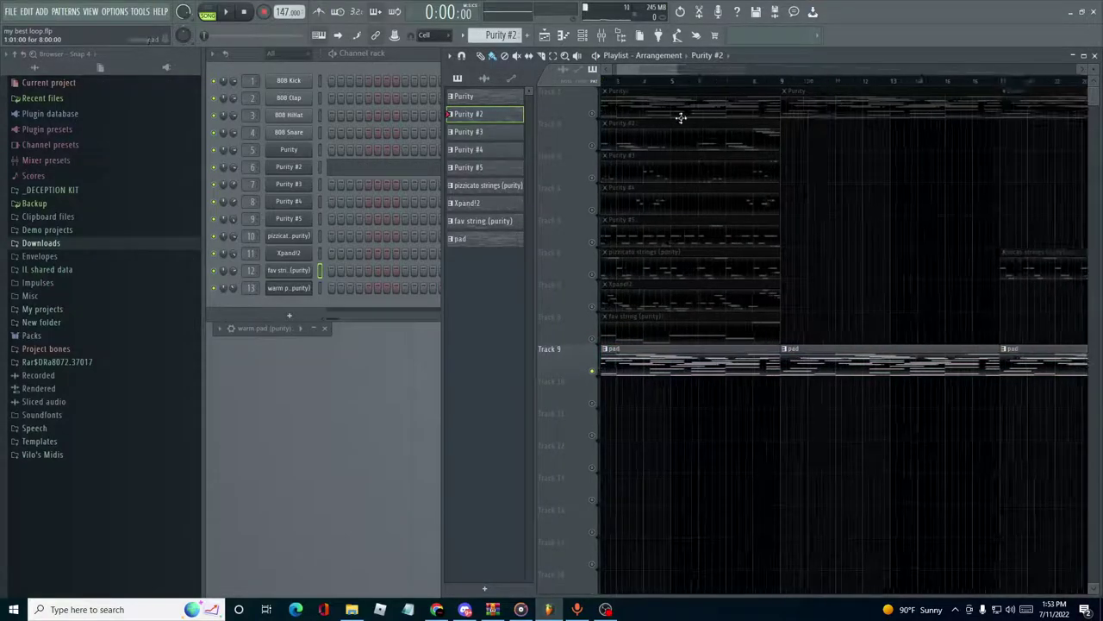
pyautogui.hscroll(-2, 639, 69)
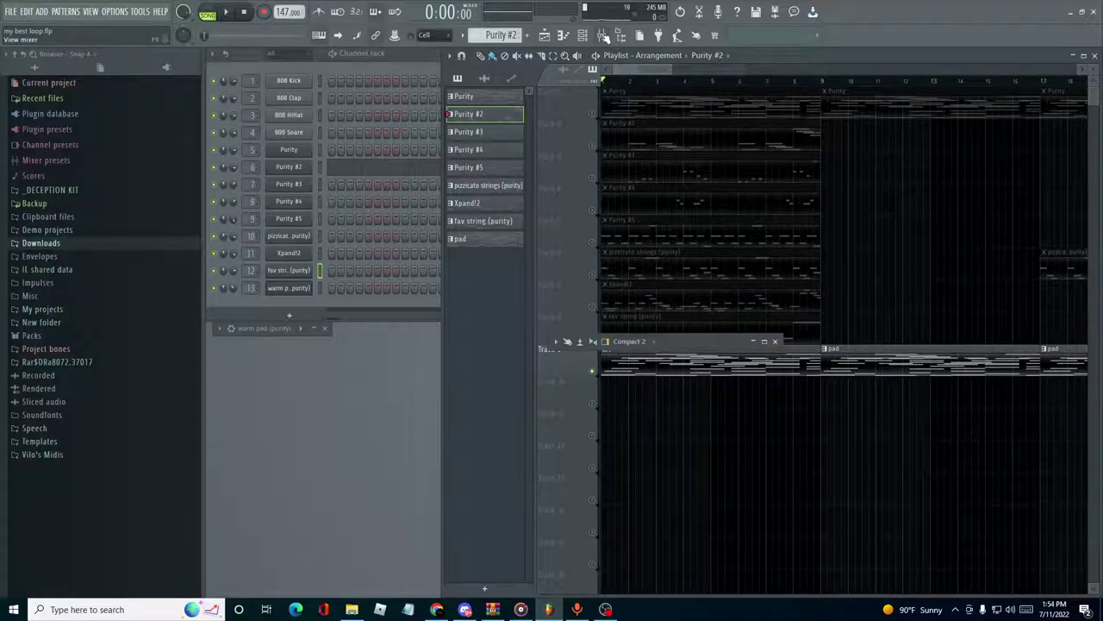
# Step: Expand the mixer, position it fully on screen, and select the warm pad channel
pyautogui.click(763, 342)
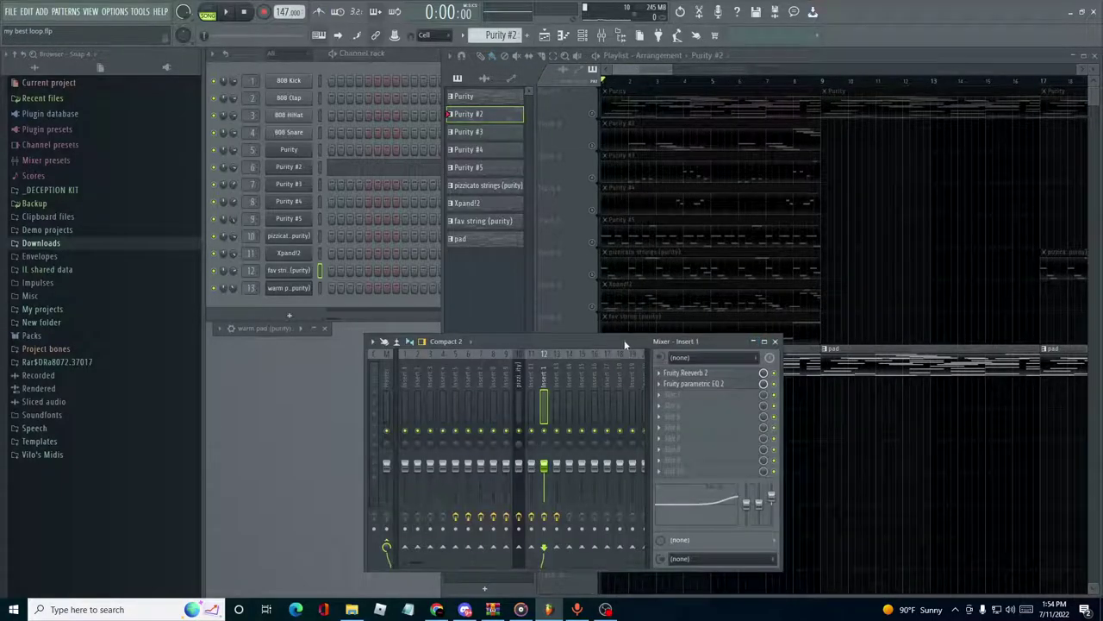
pyautogui.moveTo(626, 345); pyautogui.dragTo(393, 370)
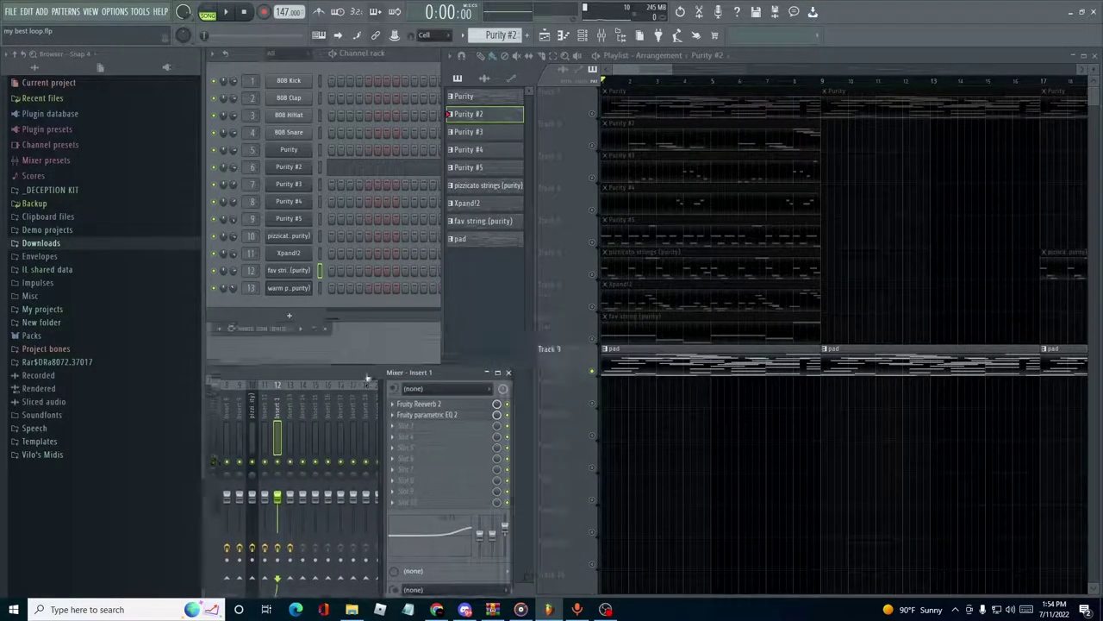
pyautogui.click(301, 288)
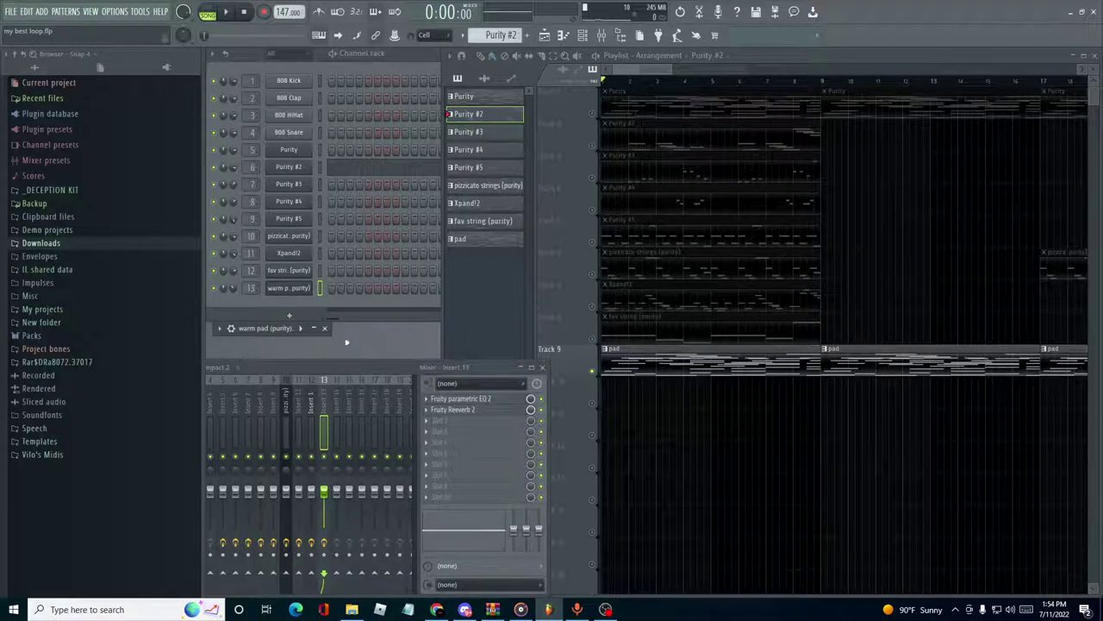
pyautogui.moveTo(349, 365); pyautogui.dragTo(407, 375)
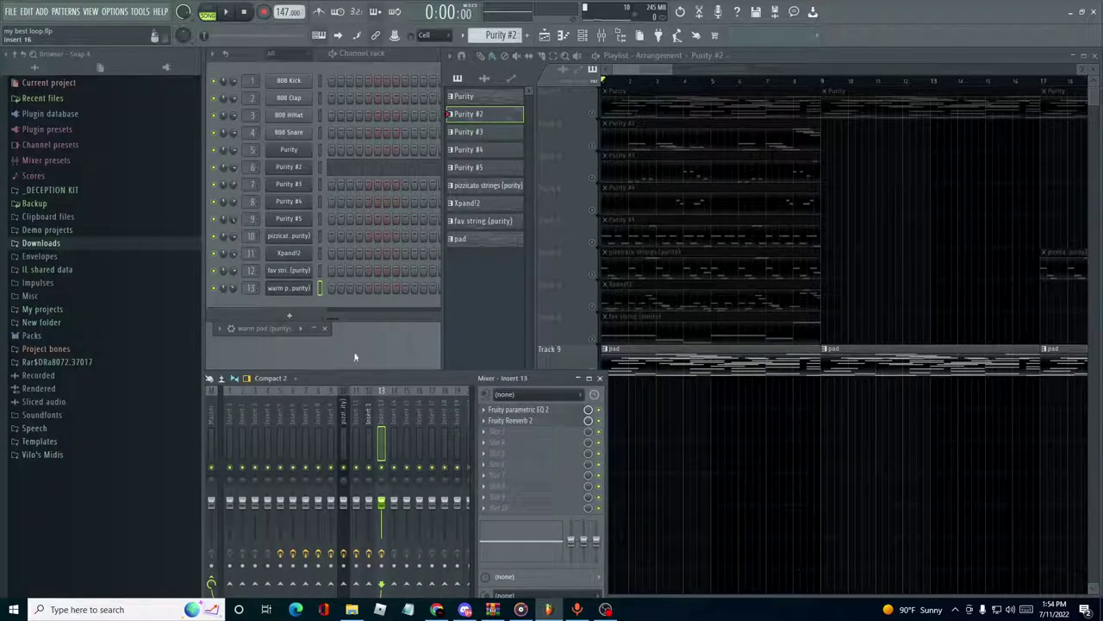
# Step: Show the warm pad channel's Purity Warm Pad preset
pyautogui.click(314, 328)
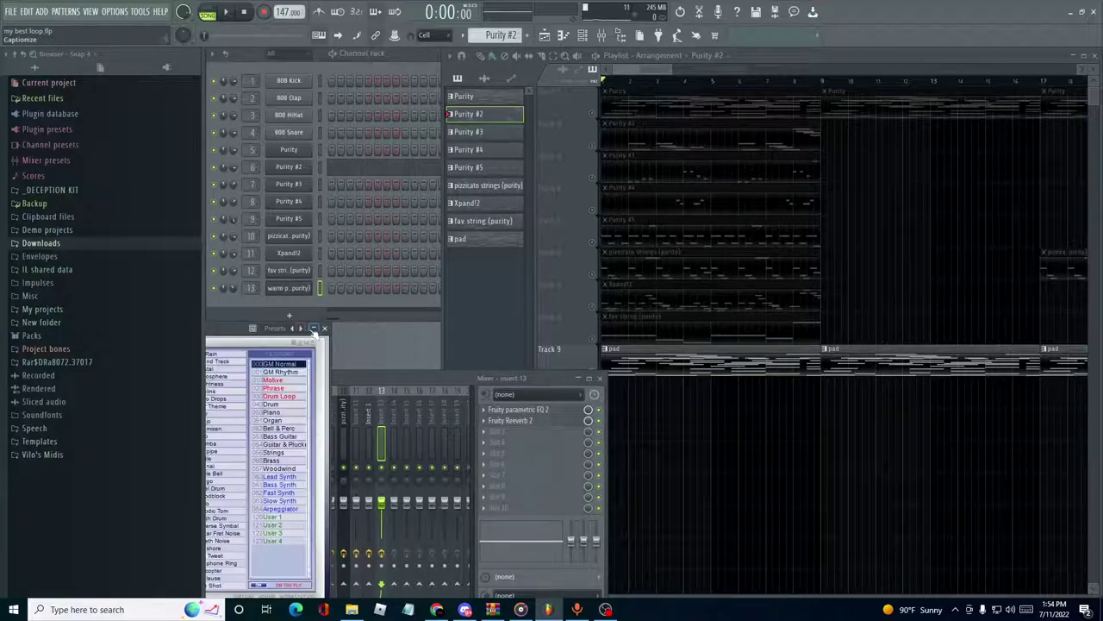
pyautogui.moveTo(228, 330); pyautogui.dragTo(707, 195)
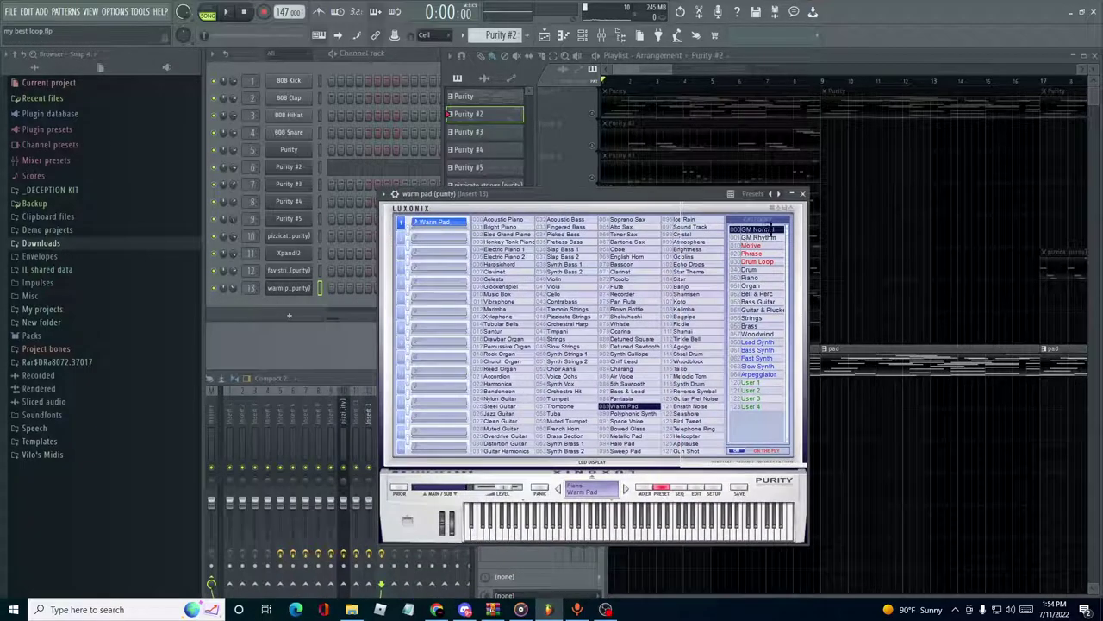
pyautogui.click(802, 193)
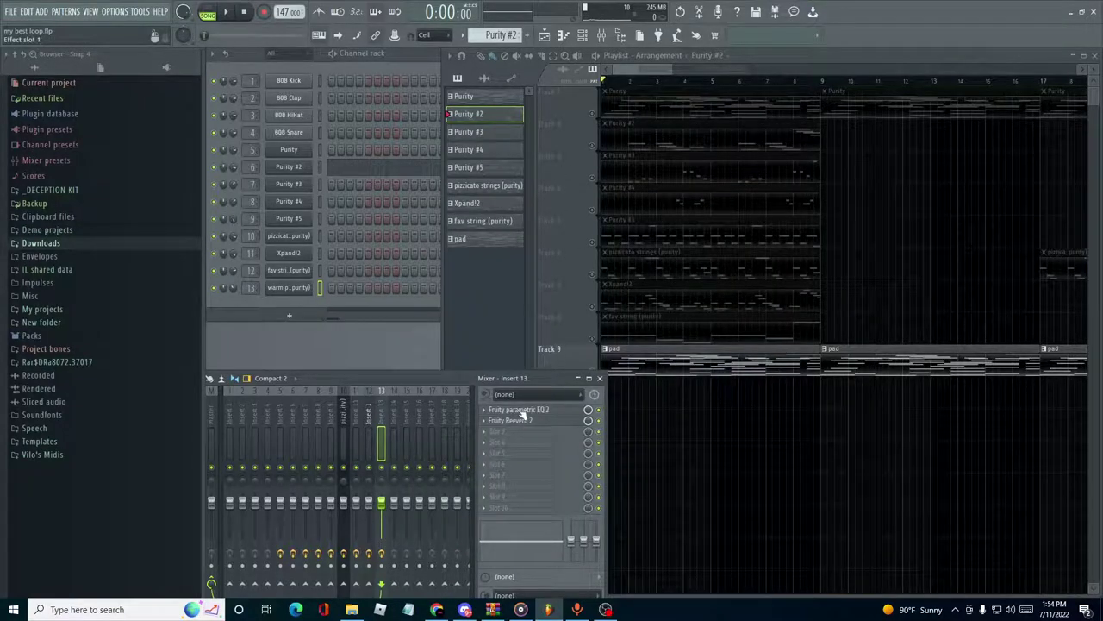
# Step: Review Insert 13's parametric EQ and Reeverb 2, then unsolo Track 9 and play the song
pyautogui.click(520, 411)
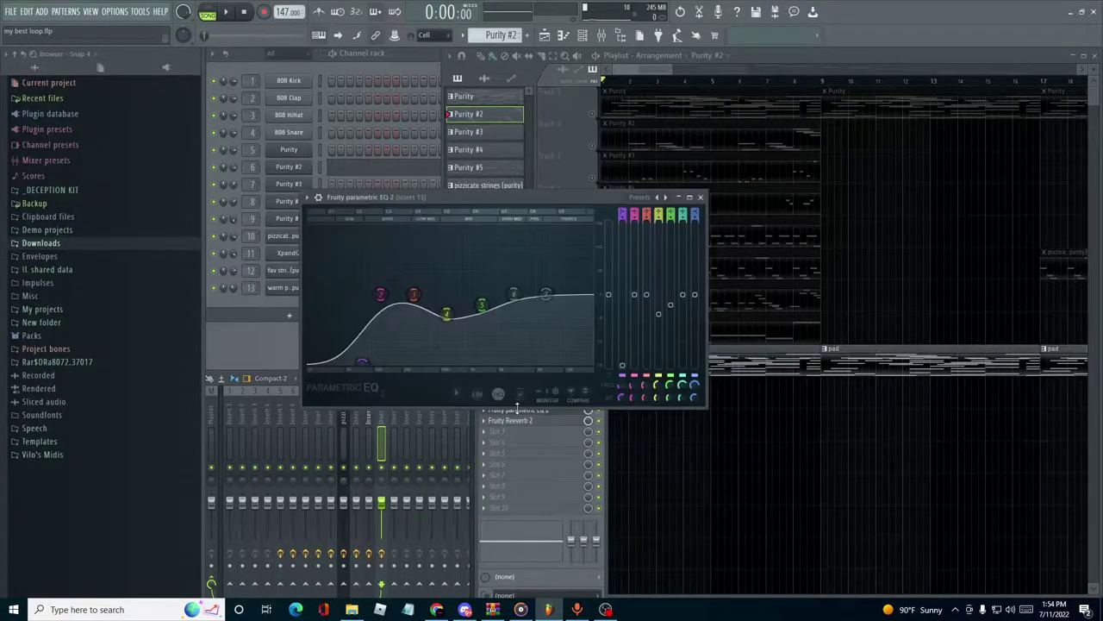
pyautogui.click(701, 198)
pyautogui.click(543, 419)
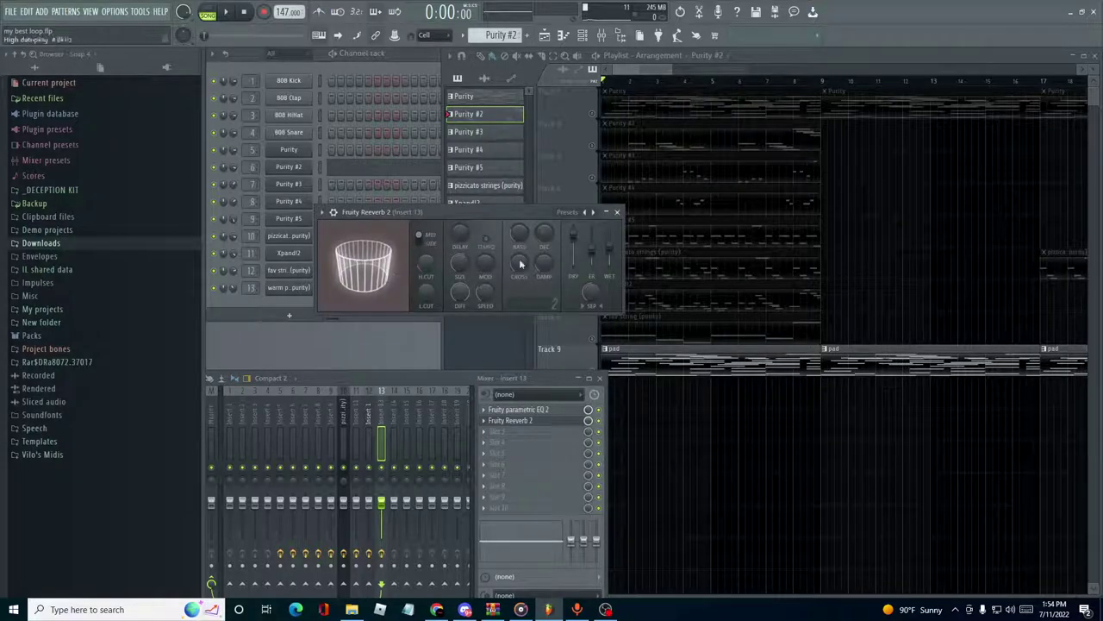
pyautogui.press('Escape')
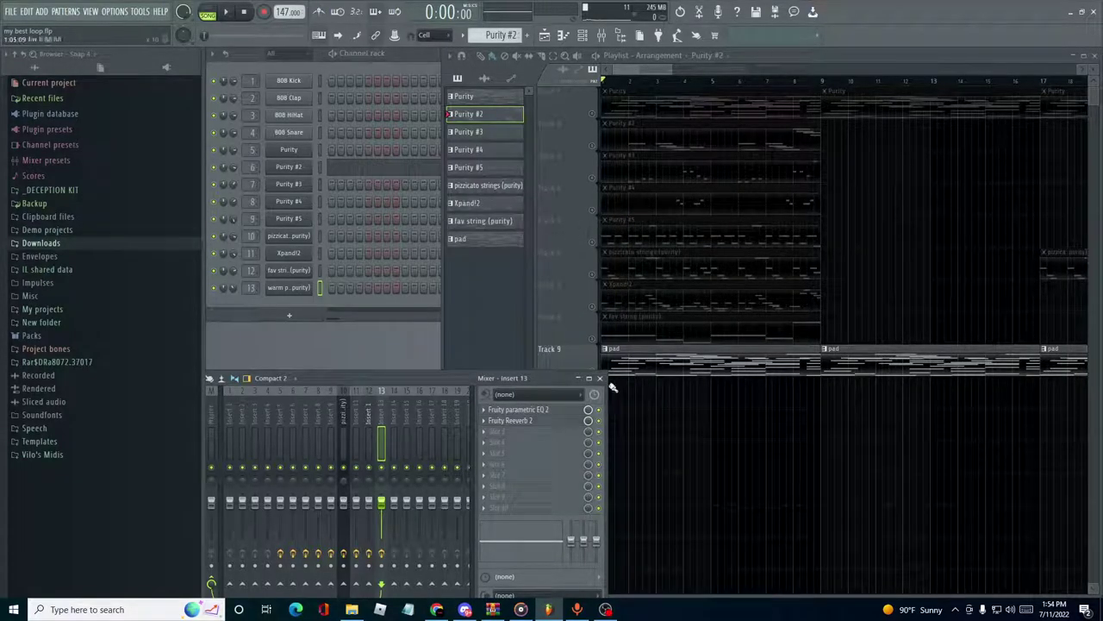
pyautogui.click(603, 377)
pyautogui.press('space')
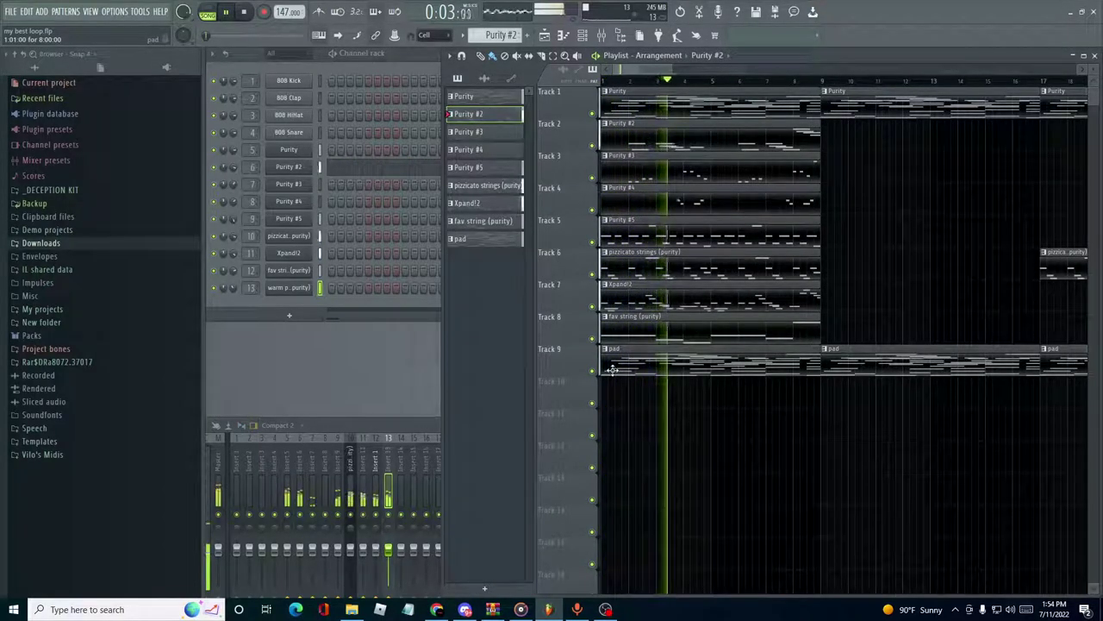
# Step: Stop the full nine-track beat after about four seconds, returning to the start
pyautogui.press('space')
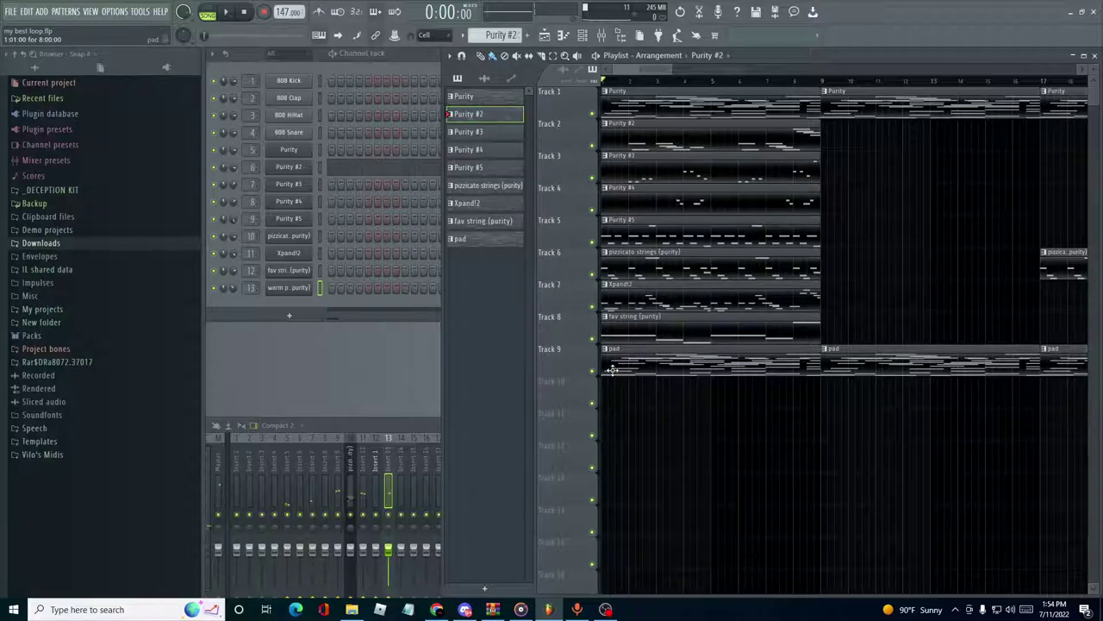